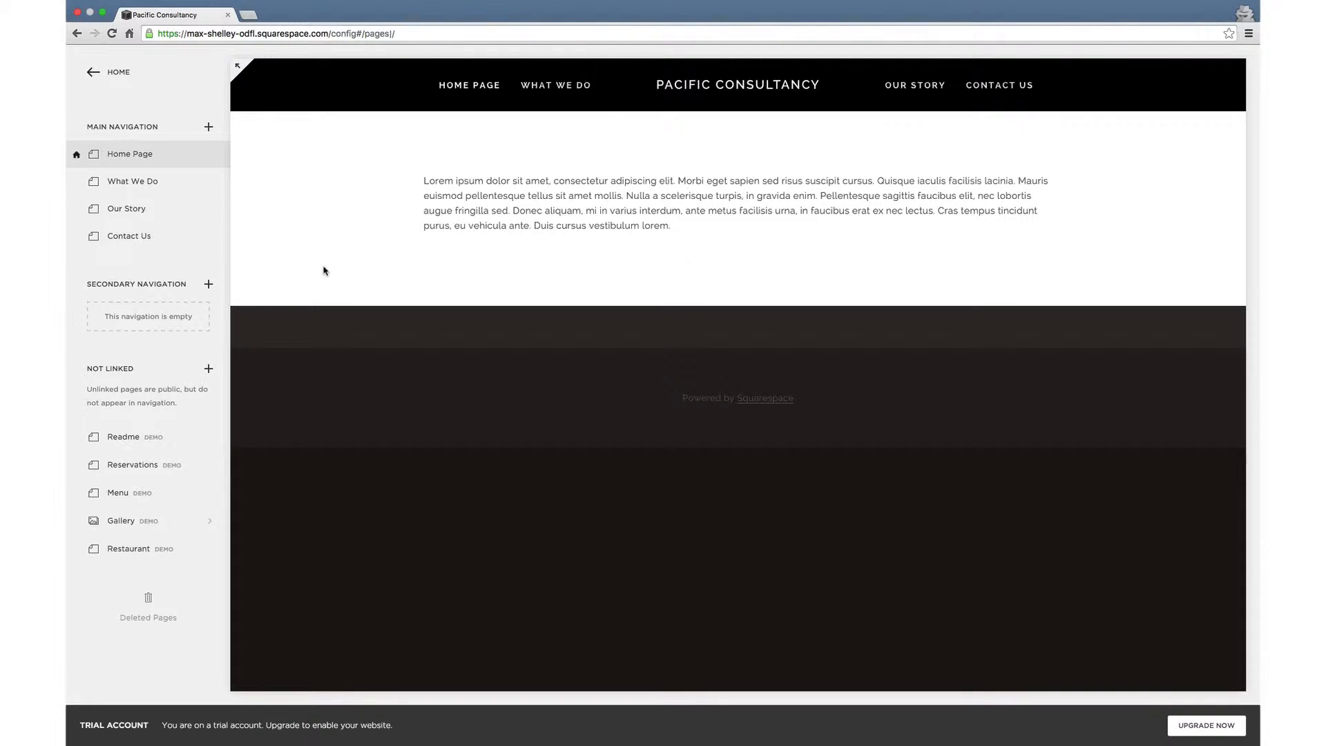
Open the Home Page content for editing and insert an Image block below the lorem ipsum paragraph
{"action": "mouse_move", "coordinate": [511, 207]}
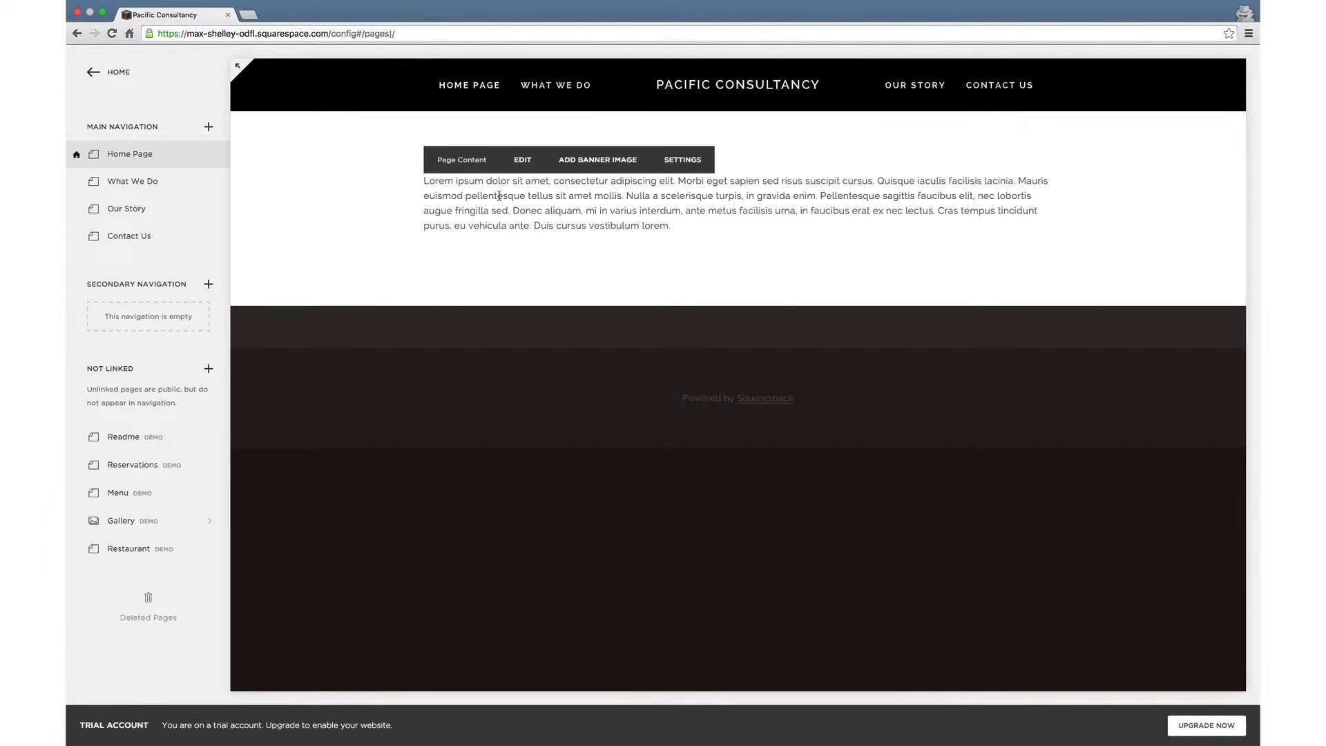
{"action": "left_click", "coordinate": [523, 162]}
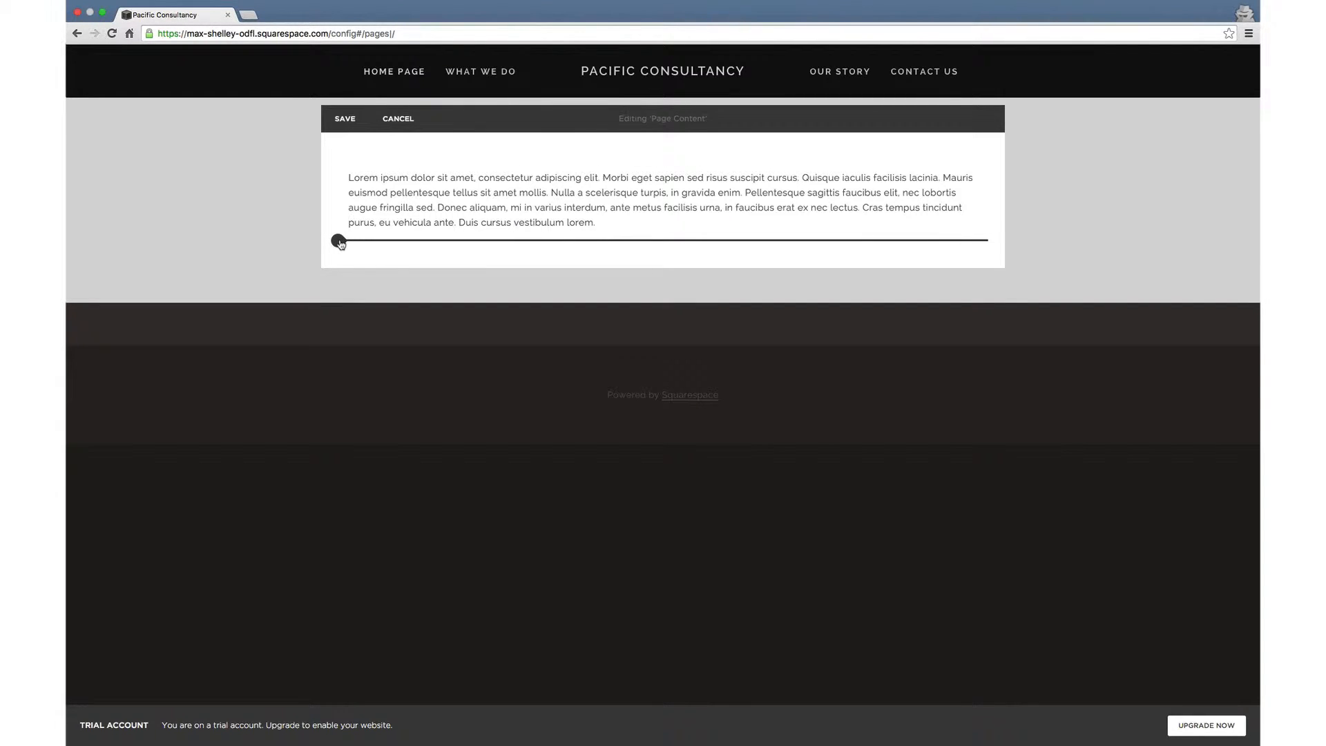
{"action": "left_click", "coordinate": [338, 241]}
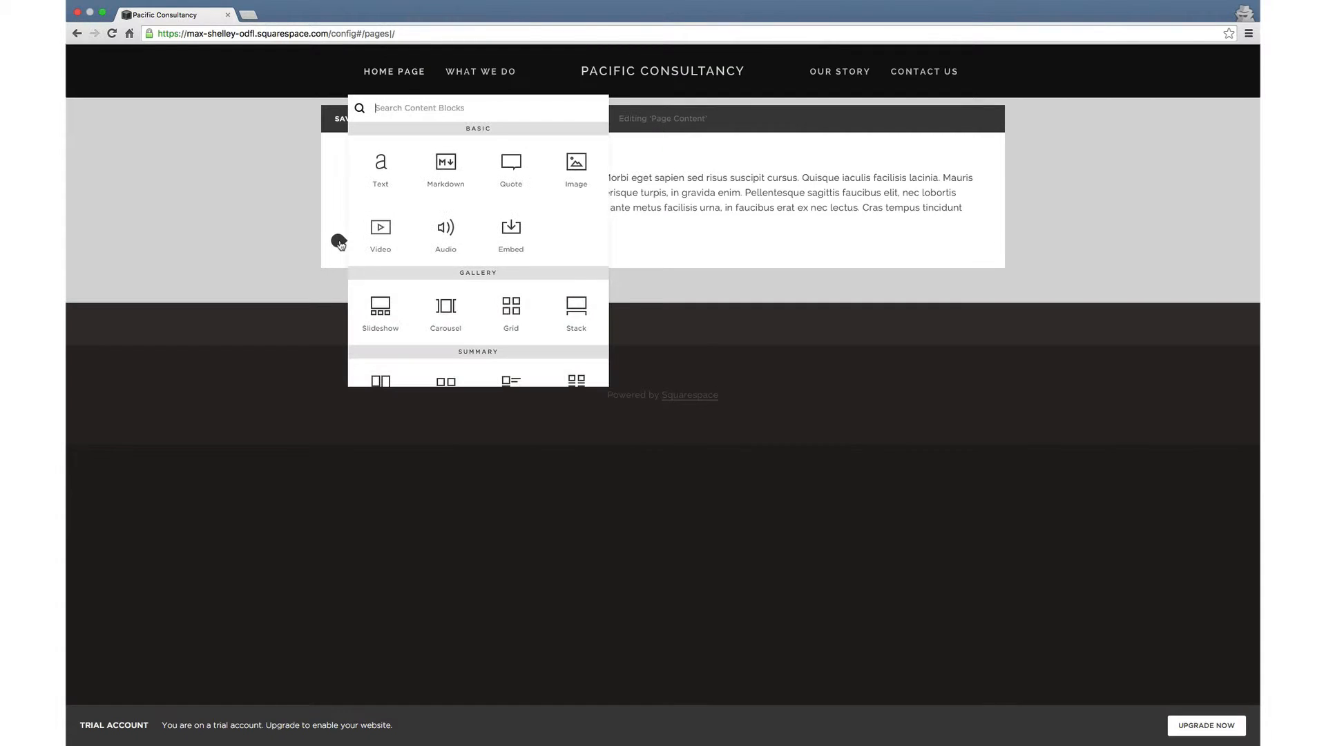
{"action": "scroll", "coordinate": [489, 279], "scroll_direction": "down", "scroll_amount": 3}
{"action": "scroll", "coordinate": [490, 279], "scroll_direction": "down", "scroll_amount": 10}
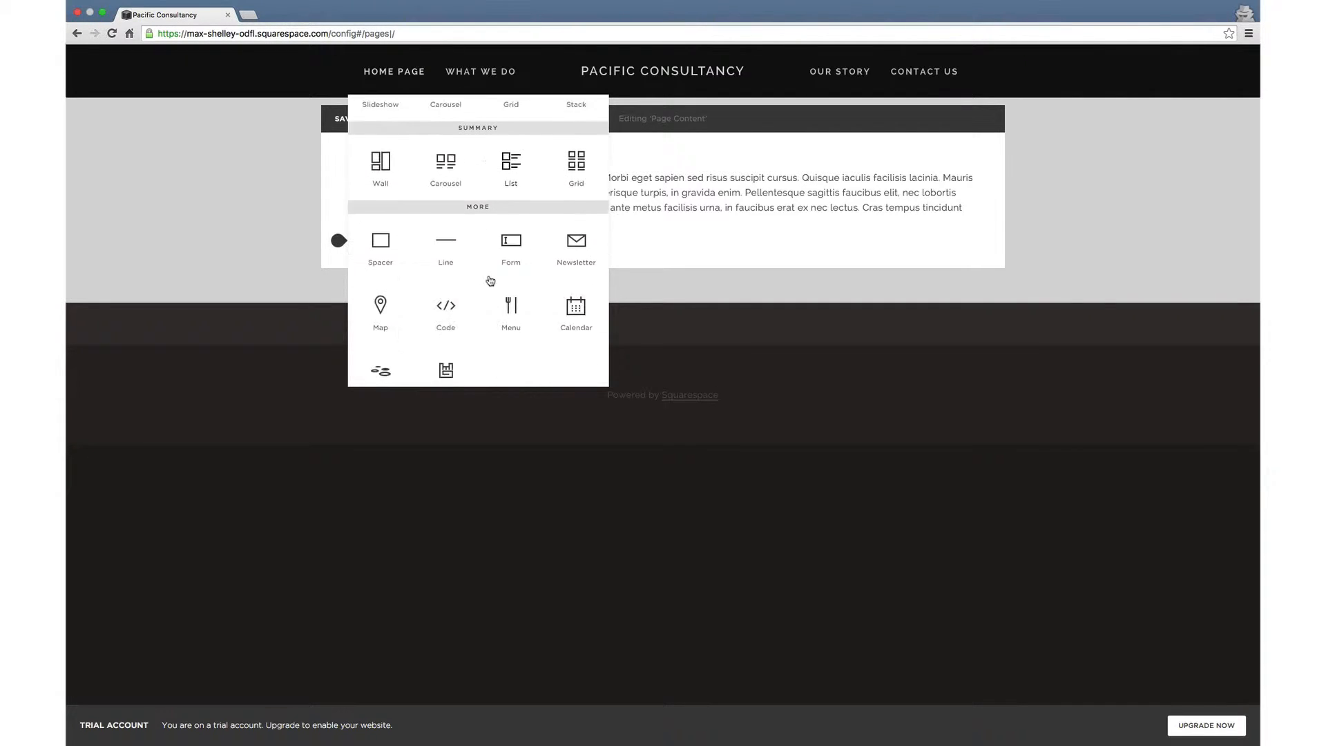
{"action": "scroll", "coordinate": [490, 280], "scroll_direction": "down", "scroll_amount": 2}
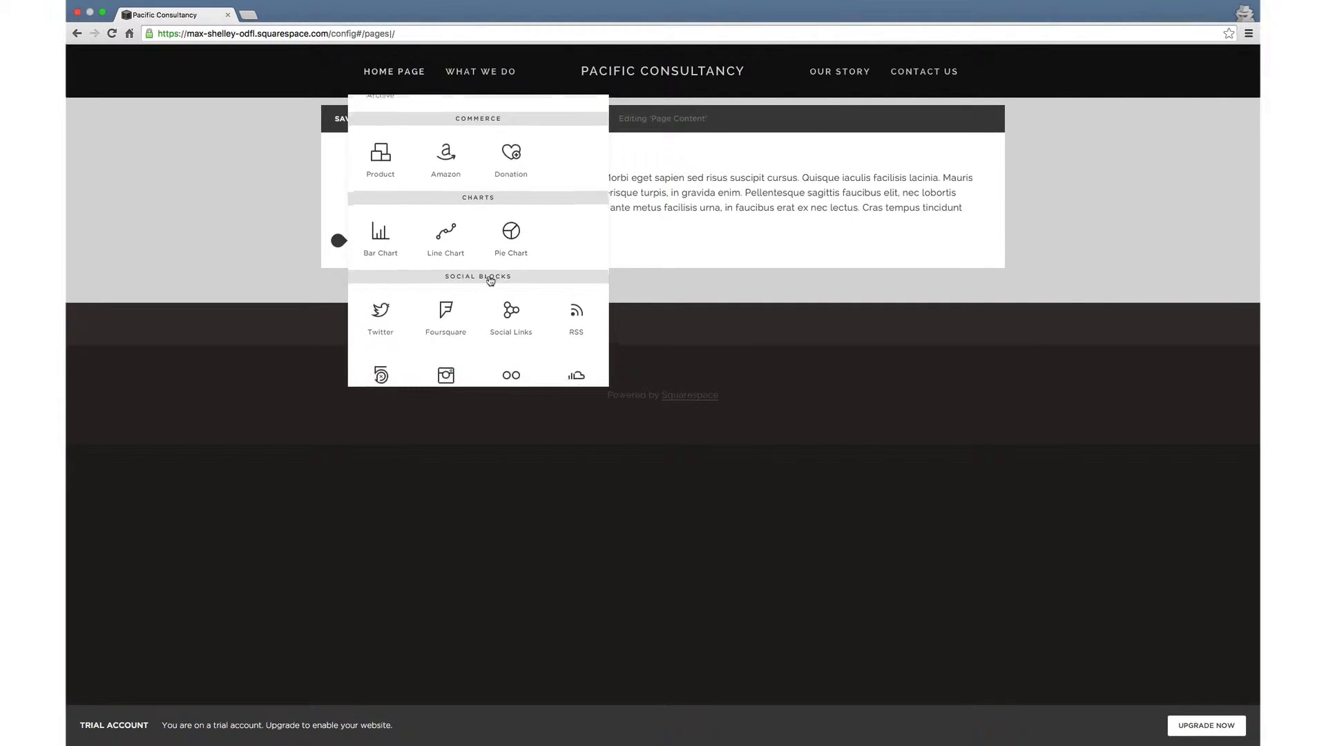
{"action": "scroll", "coordinate": [490, 280], "scroll_direction": "up", "scroll_amount": 8}
{"action": "scroll", "coordinate": [490, 280], "scroll_direction": "up", "scroll_amount": 6}
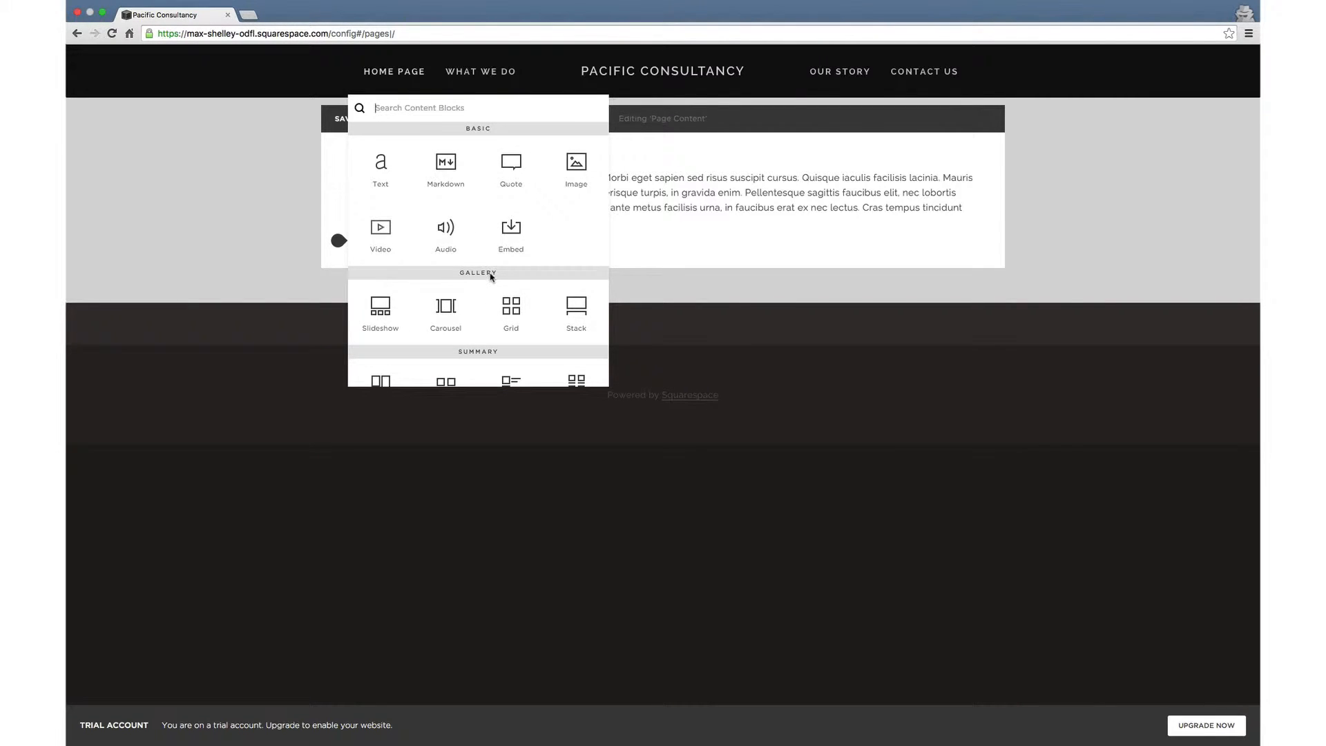
{"action": "left_click", "coordinate": [578, 170]}
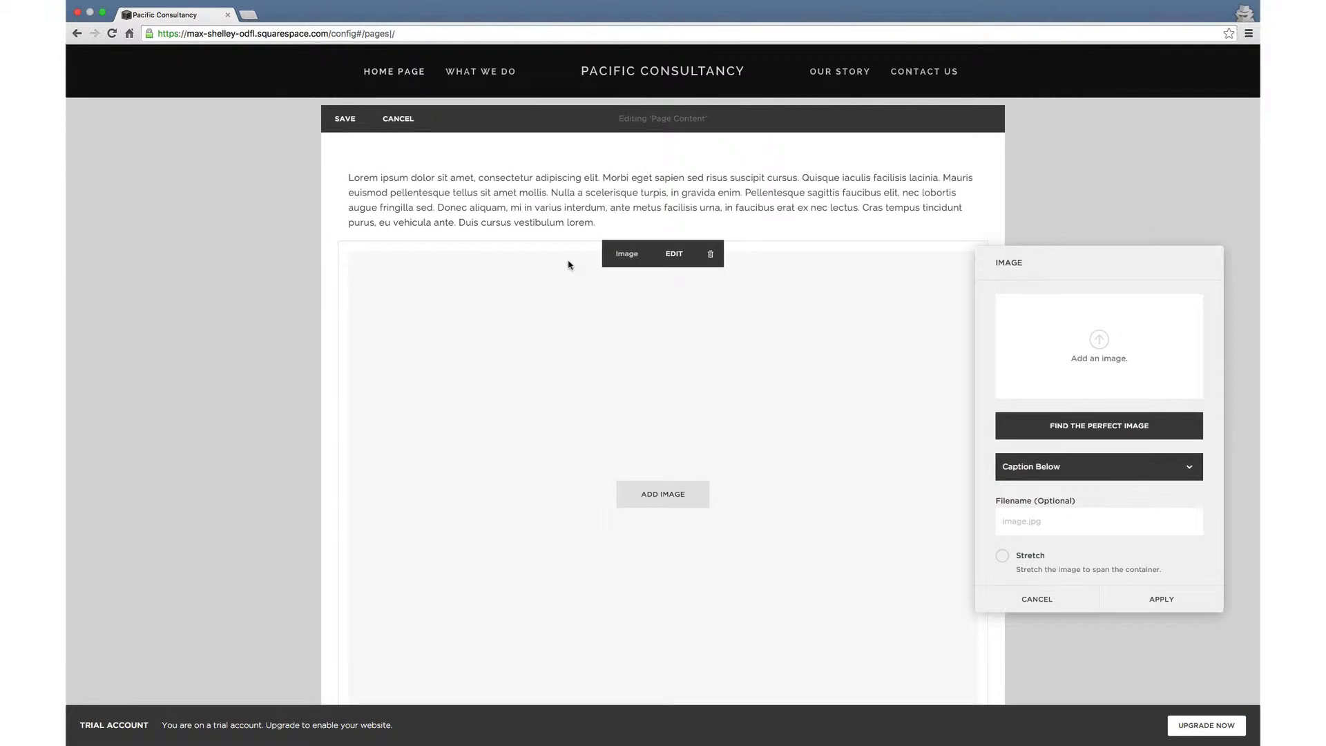
Upload the JPEG whose file name begins with t72-kqyqxta from the unsplash_batch_93 folder into the new image block
{"action": "scroll", "coordinate": [643, 304], "scroll_direction": "down", "scroll_amount": 1}
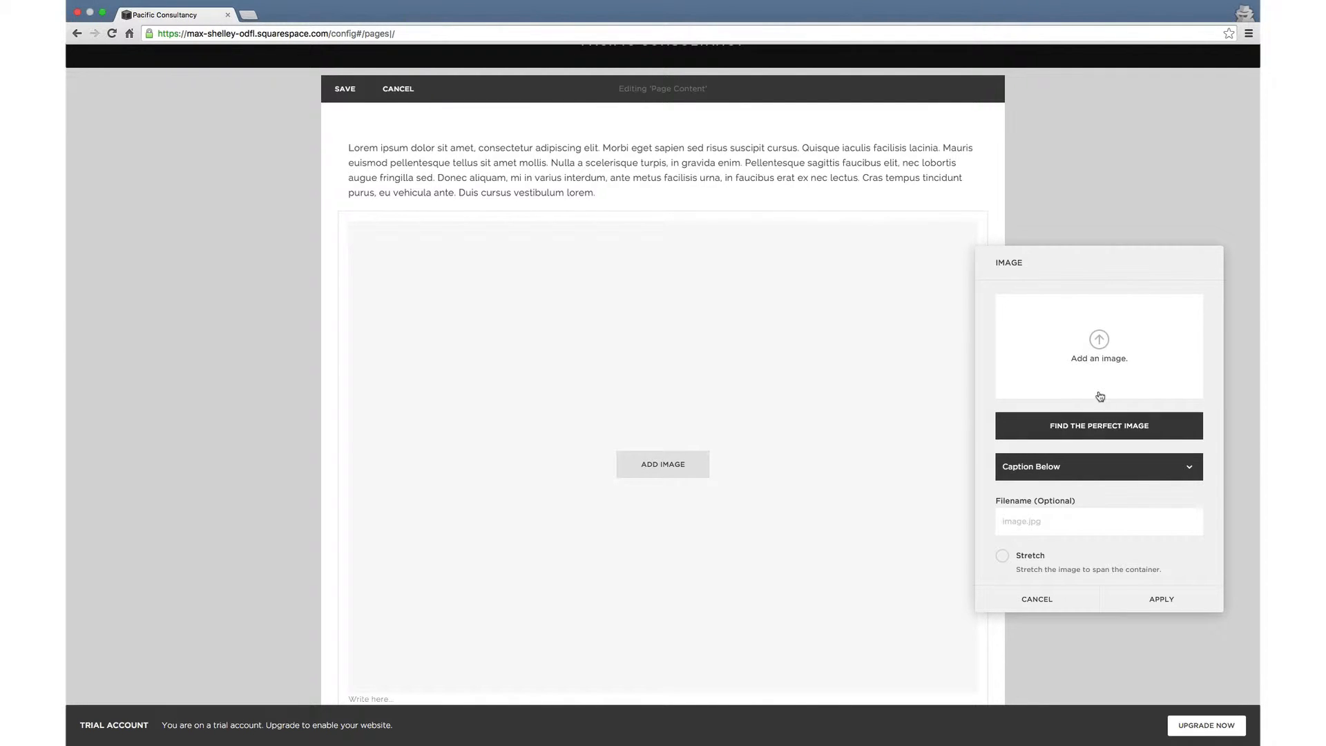
{"action": "scroll", "coordinate": [1100, 395], "scroll_direction": "down", "scroll_amount": 3}
{"action": "scroll", "coordinate": [1022, 373], "scroll_direction": "up", "scroll_amount": 3}
{"action": "left_click", "coordinate": [1096, 372]}
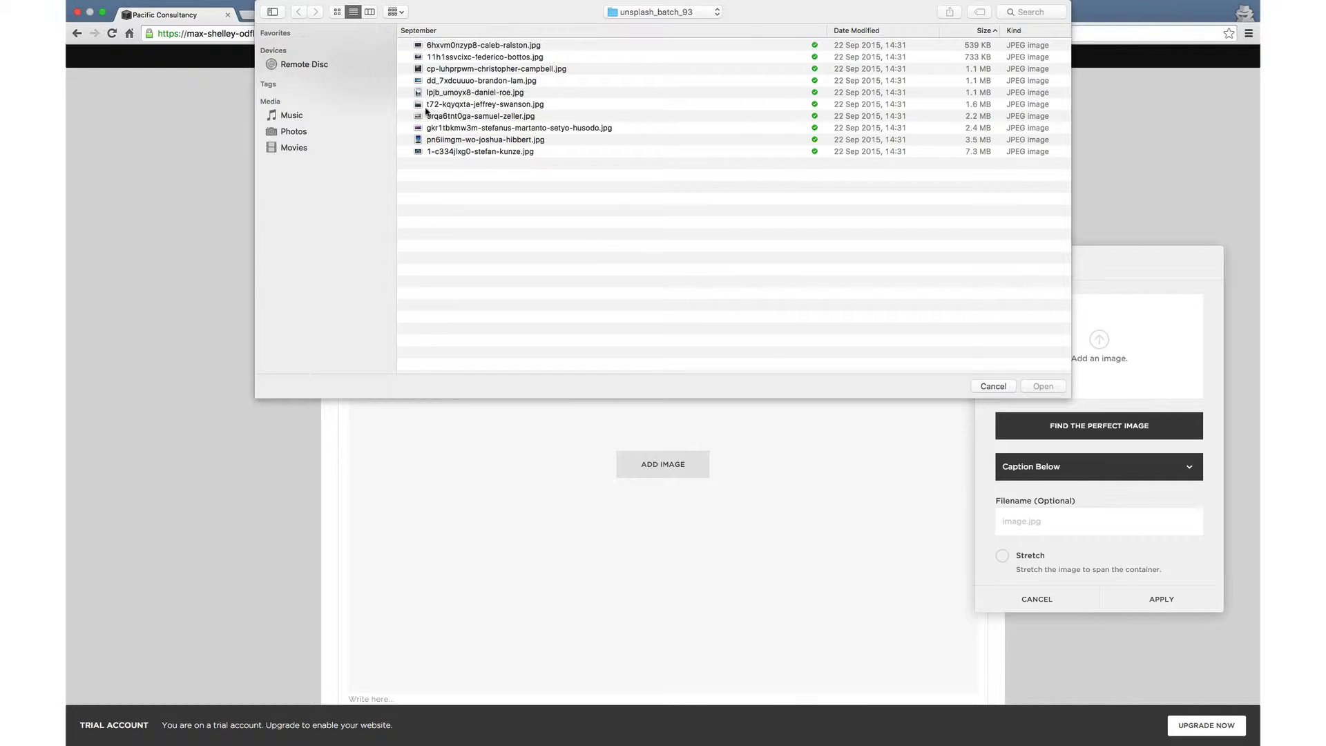
{"action": "double_click", "coordinate": [469, 104]}
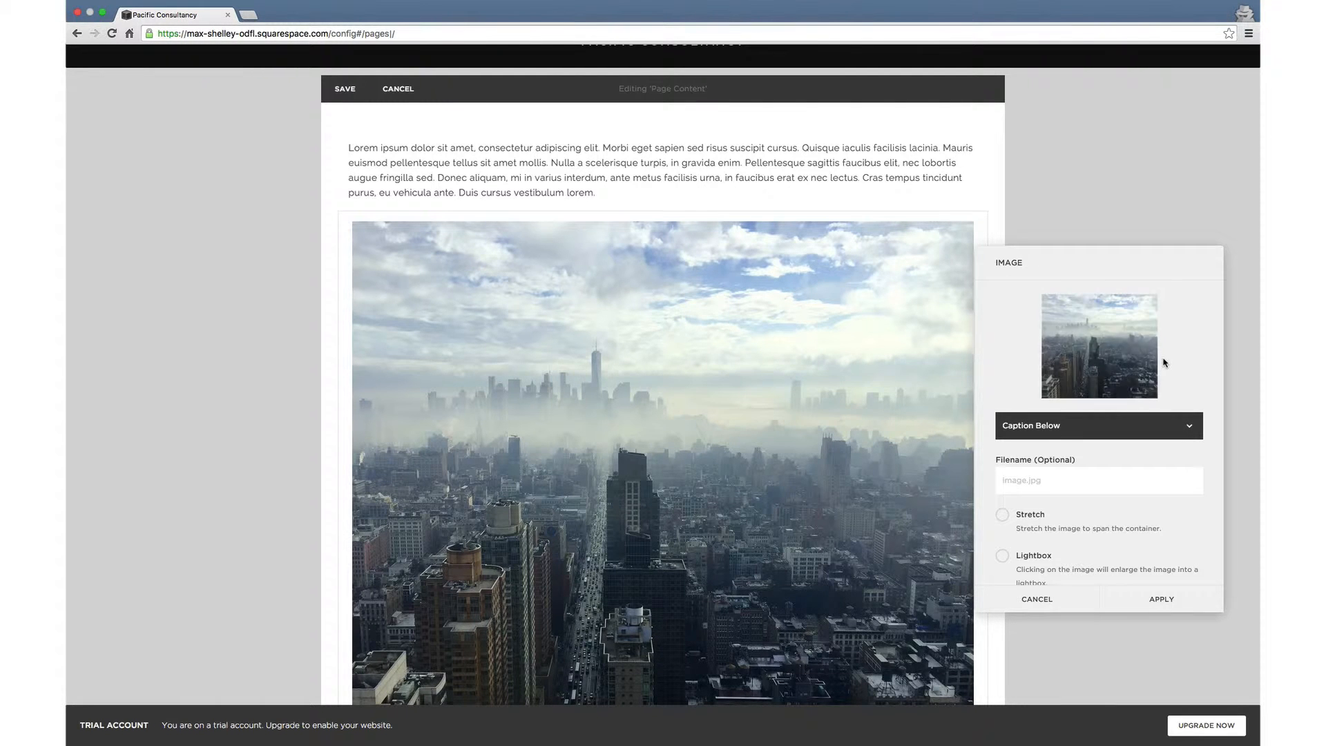
Examine the image block's caption, filename, stretch and lightbox settings and the Content, Files and External options for its clickthrough URL
{"action": "mouse_move", "coordinate": [1101, 367]}
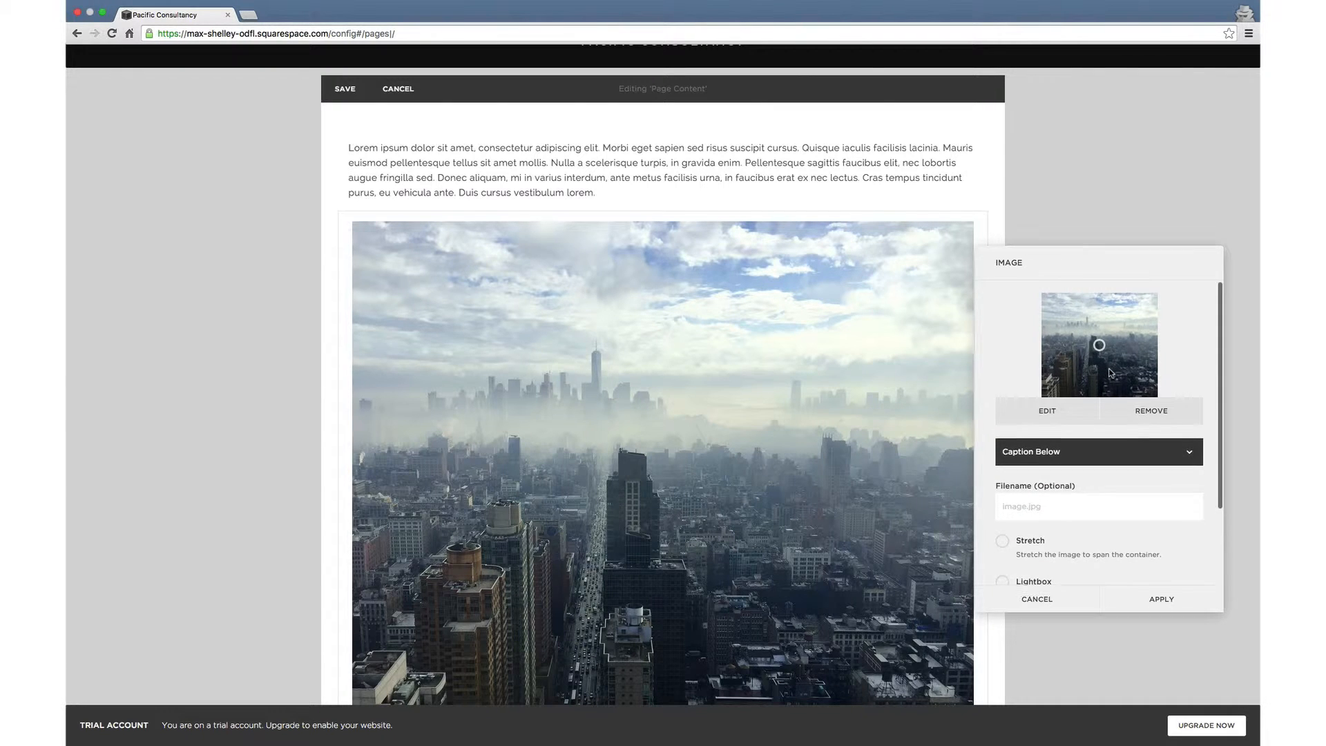
{"action": "scroll", "coordinate": [1105, 370], "scroll_direction": "down", "scroll_amount": 2}
{"action": "scroll", "coordinate": [1110, 373], "scroll_direction": "down", "scroll_amount": 2}
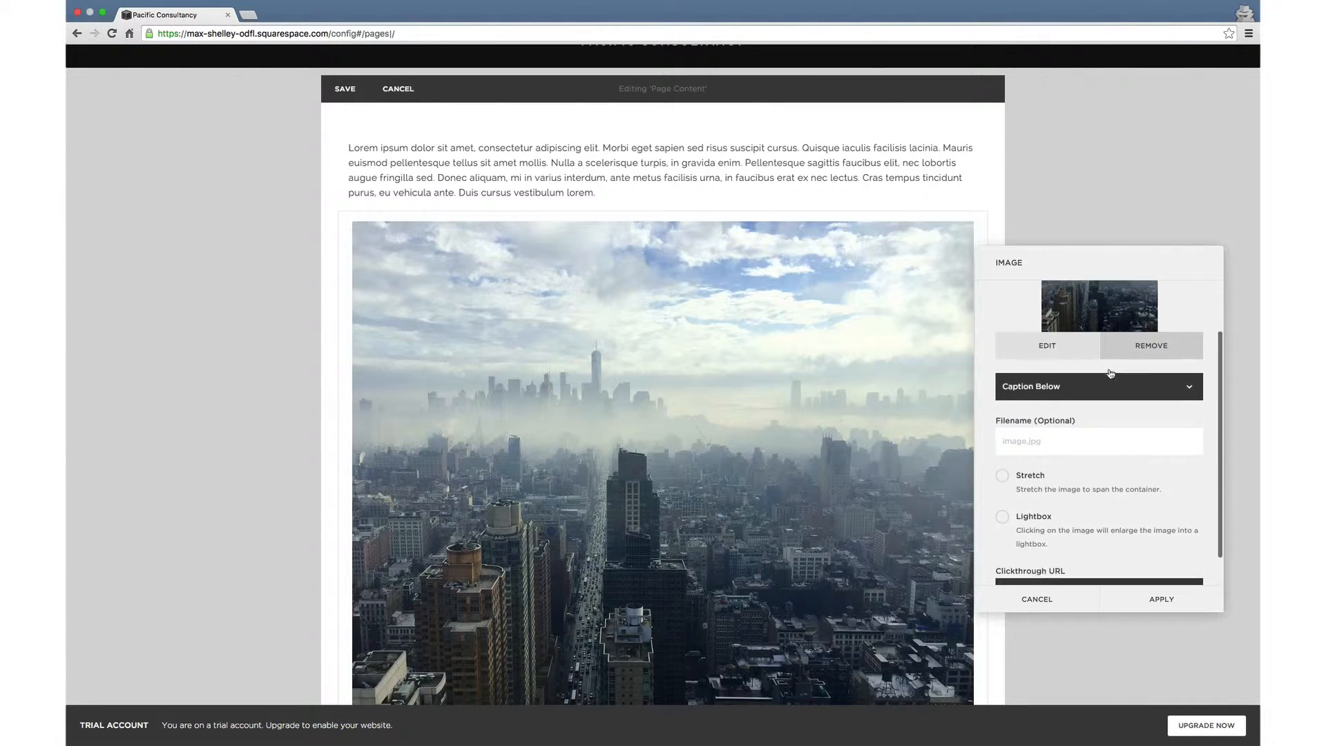
{"action": "scroll", "coordinate": [1118, 324], "scroll_direction": "up", "scroll_amount": 3}
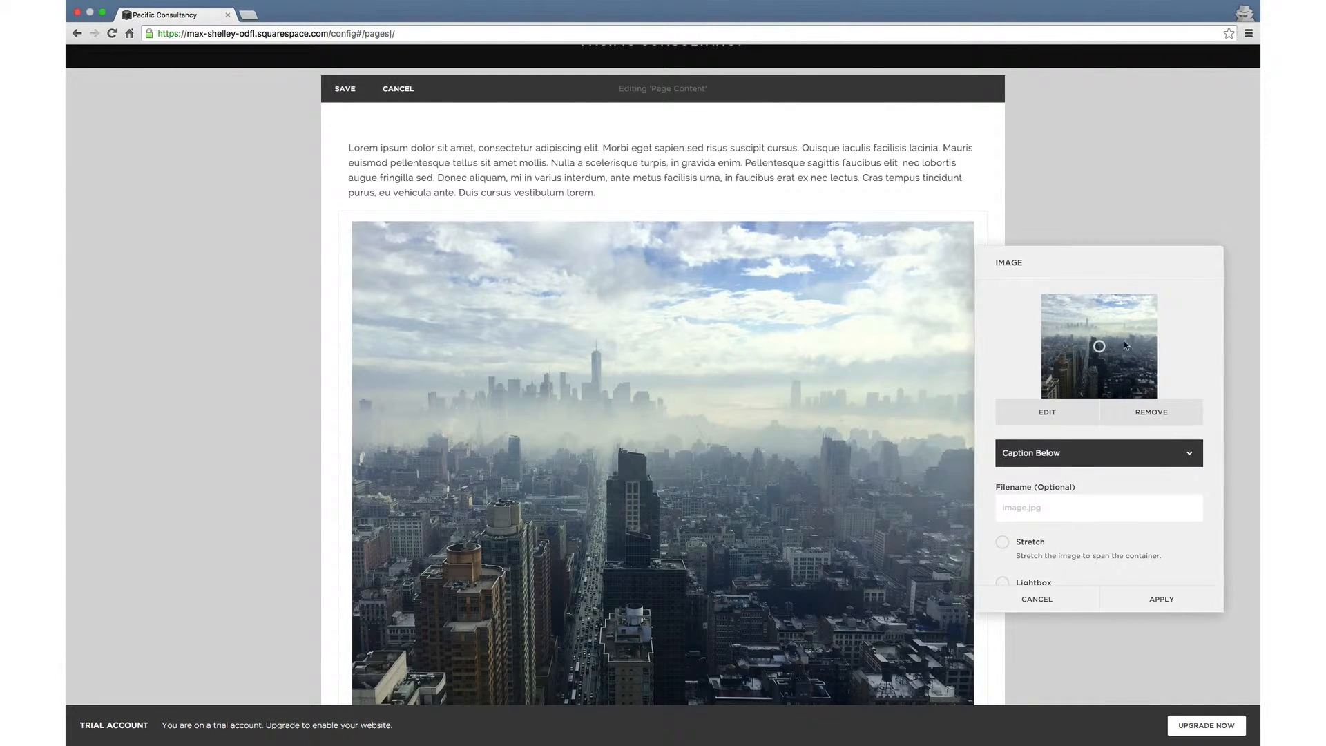
{"action": "scroll", "coordinate": [1168, 431], "scroll_direction": "down", "scroll_amount": 5}
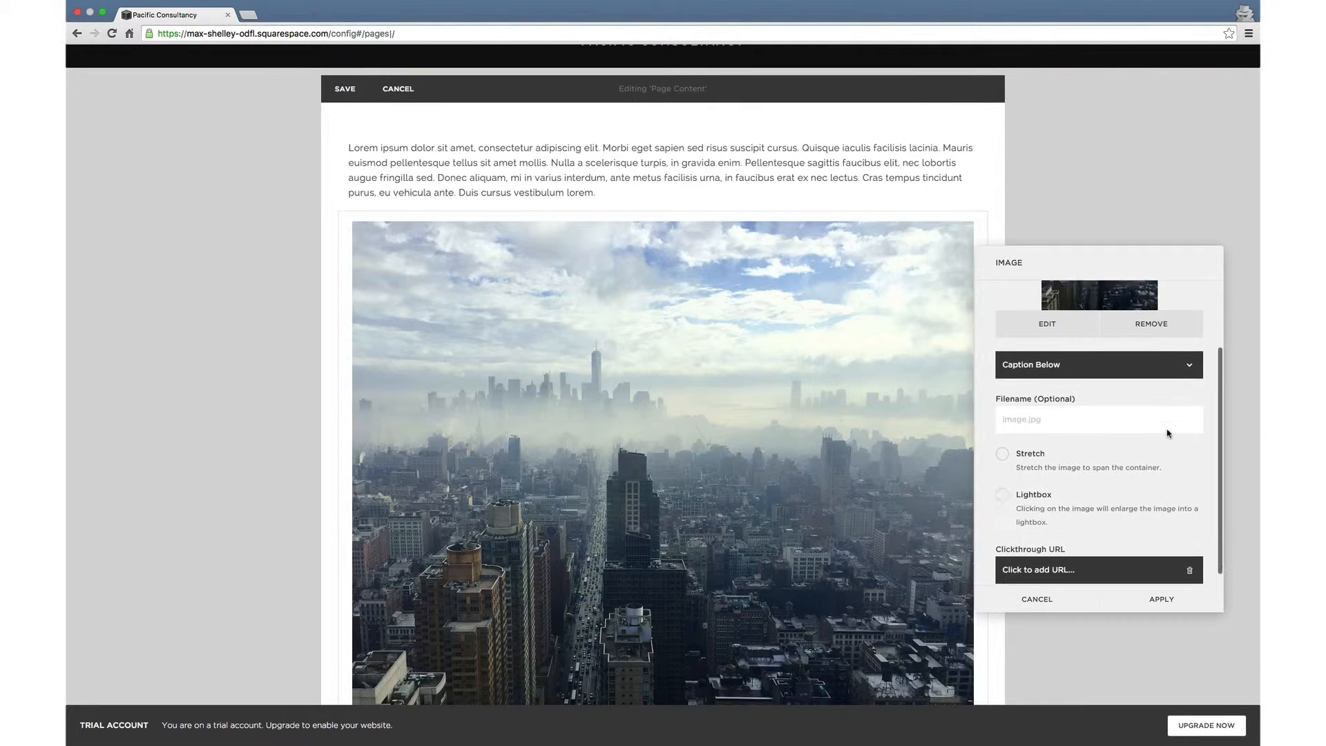
{"action": "scroll", "coordinate": [1169, 434], "scroll_direction": "down", "scroll_amount": 1}
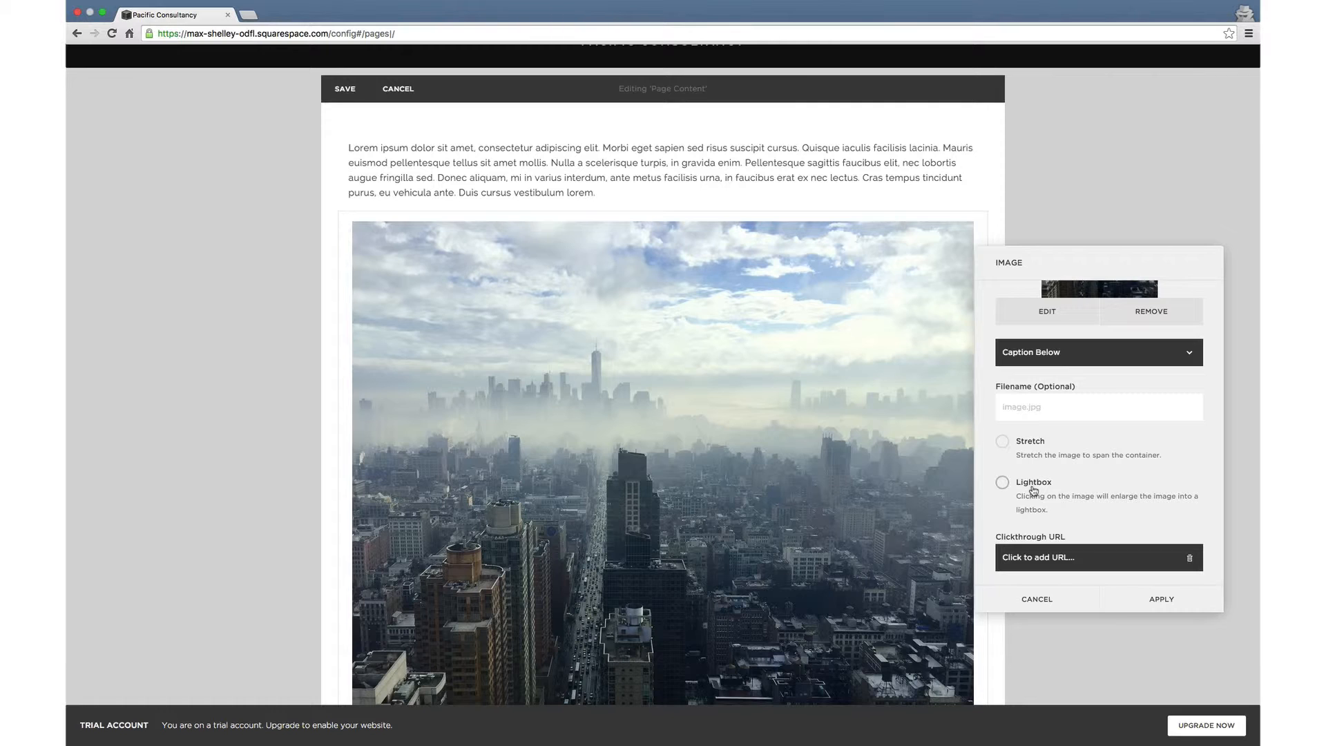
{"action": "left_click", "coordinate": [1067, 553]}
{"action": "left_click", "coordinate": [1123, 486]}
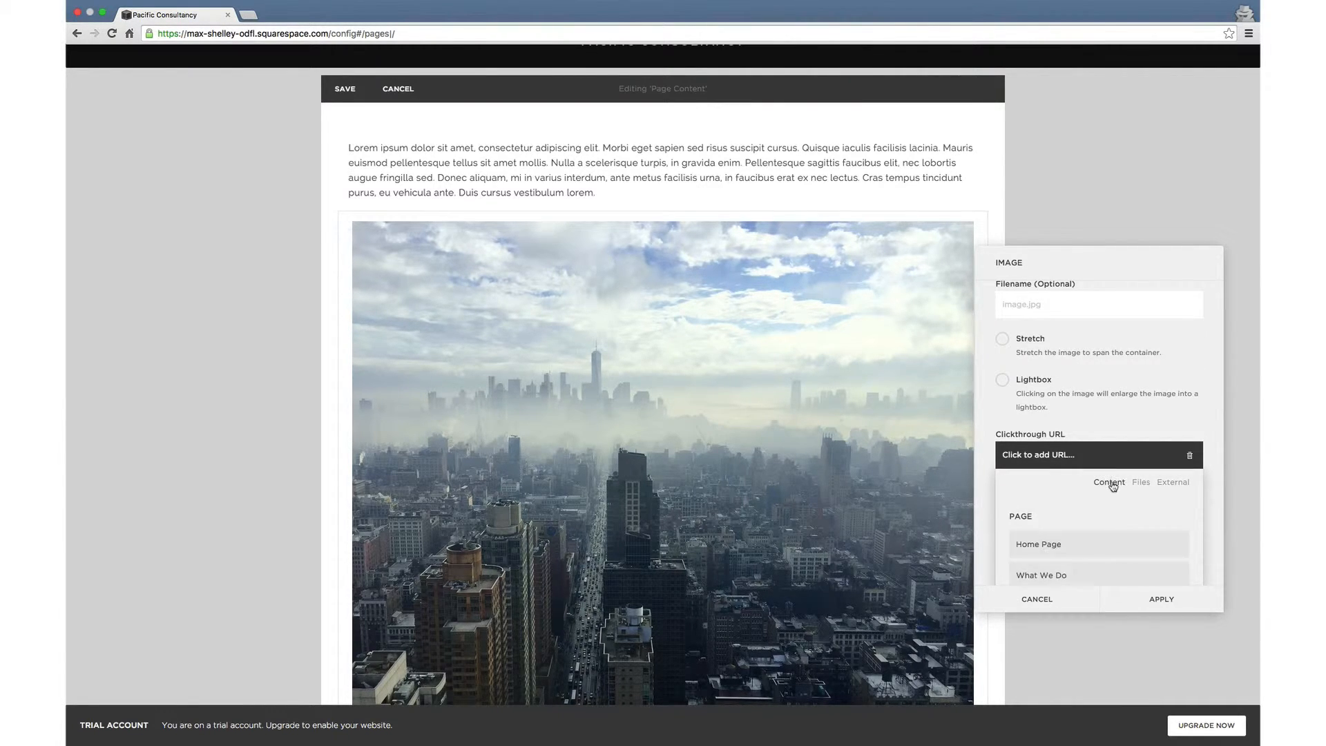
{"action": "left_click", "coordinate": [1141, 486]}
{"action": "left_click", "coordinate": [1172, 484]}
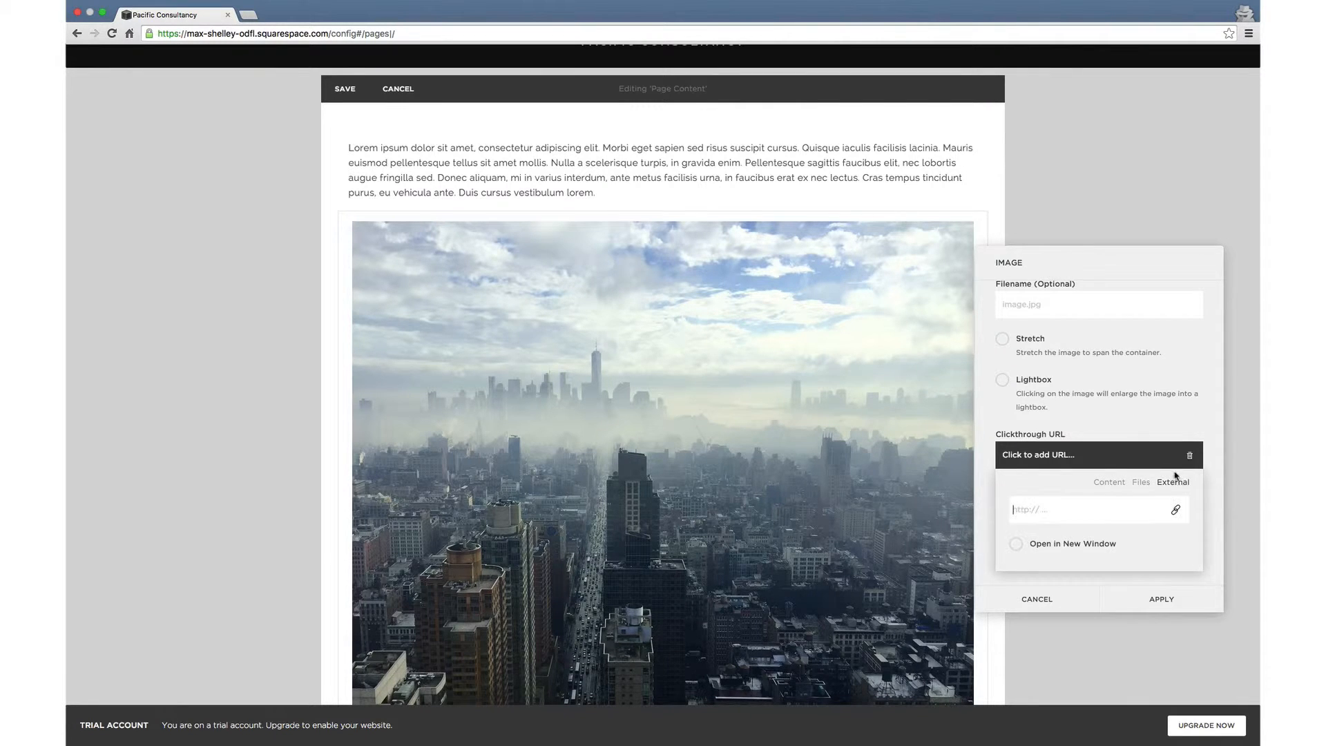
{"action": "left_click", "coordinate": [1177, 420]}
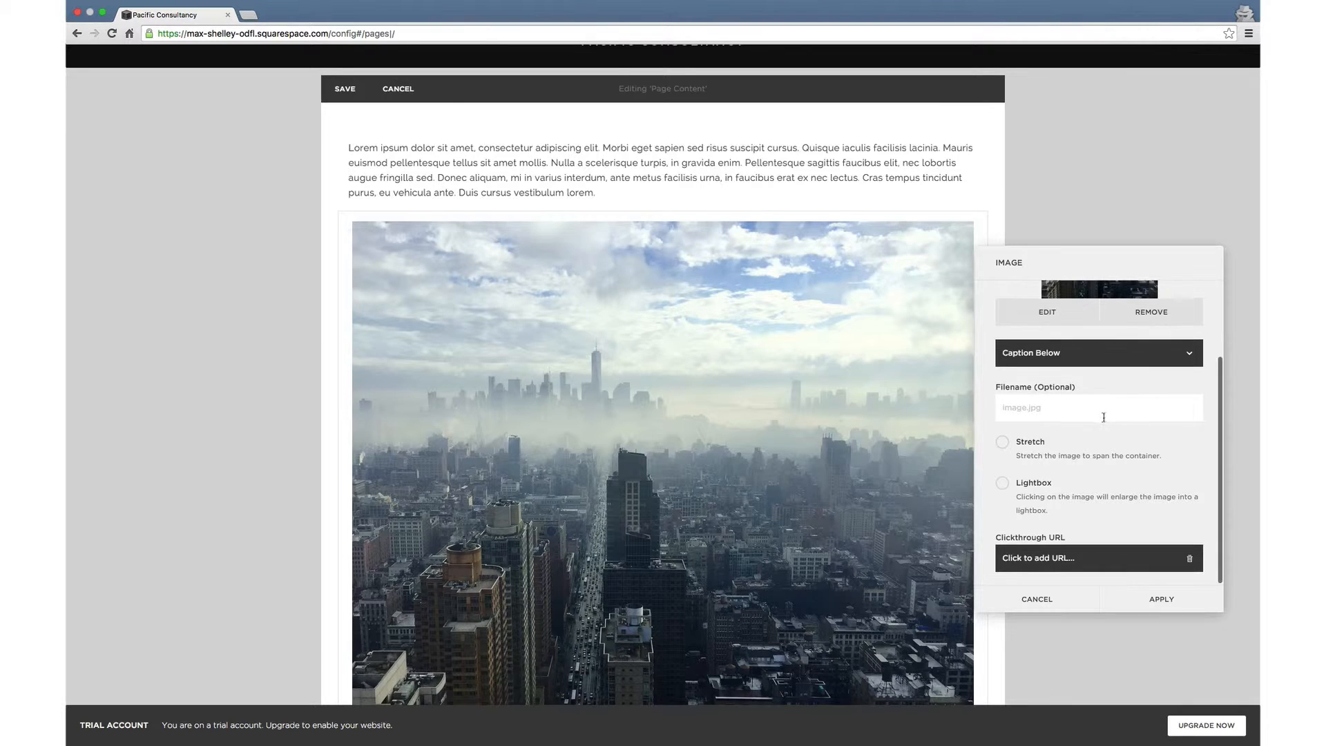
Apply the image block's settings with the caption option kept at Caption Below
{"action": "scroll", "coordinate": [1098, 421], "scroll_direction": "up", "scroll_amount": 3}
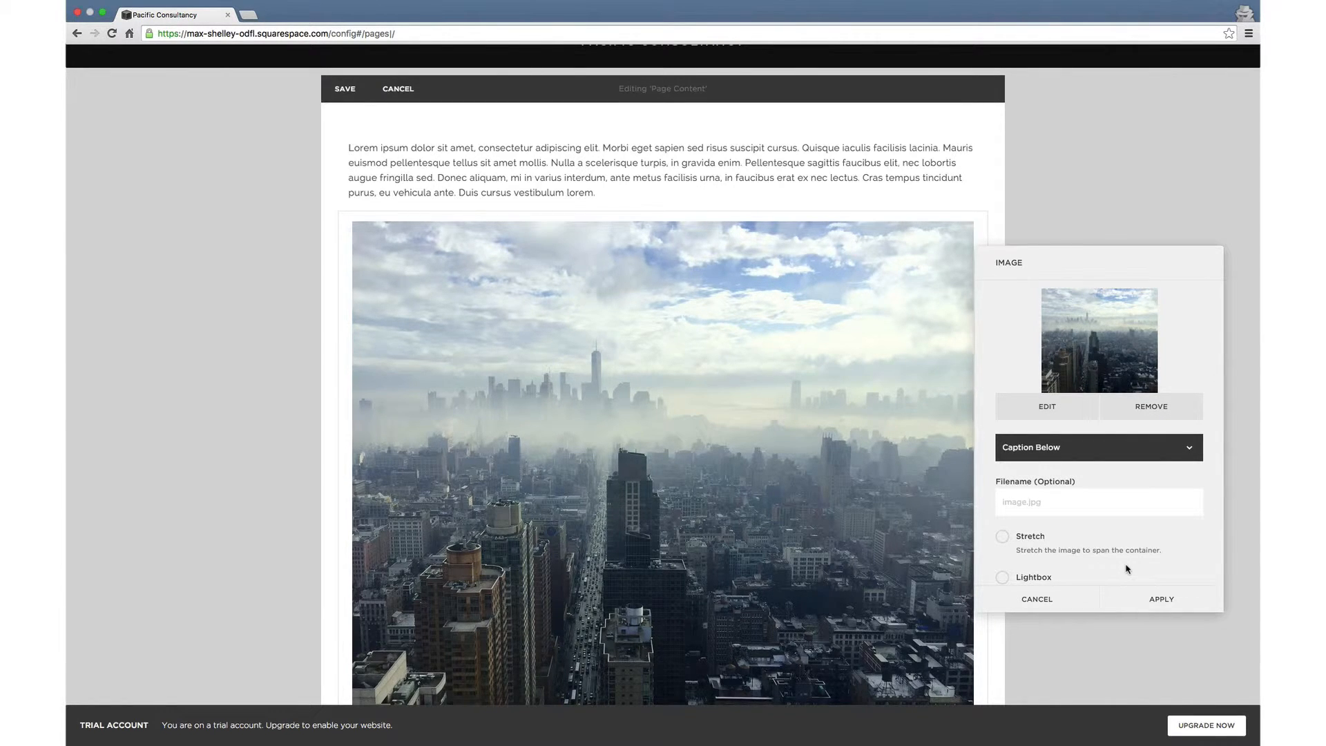
{"action": "scroll", "coordinate": [1163, 576], "scroll_direction": "up", "scroll_amount": 1}
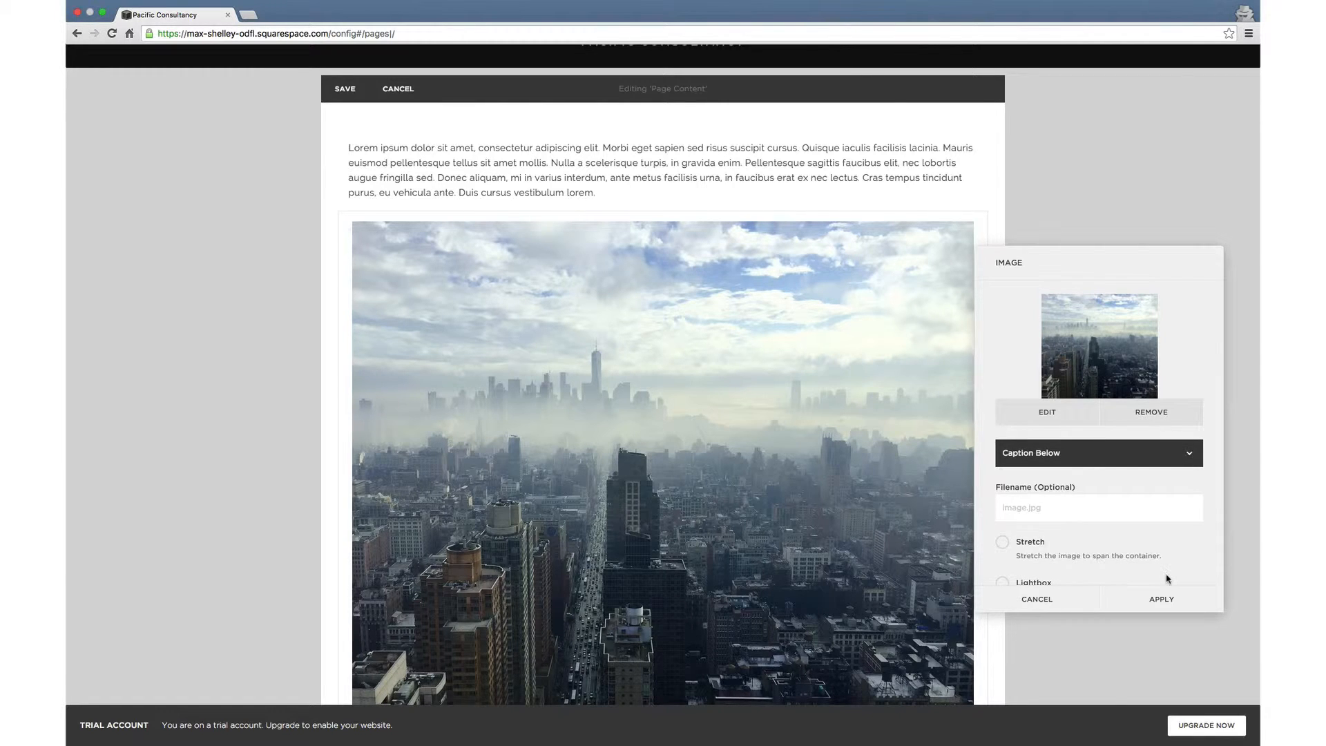
{"action": "left_click", "coordinate": [1171, 600]}
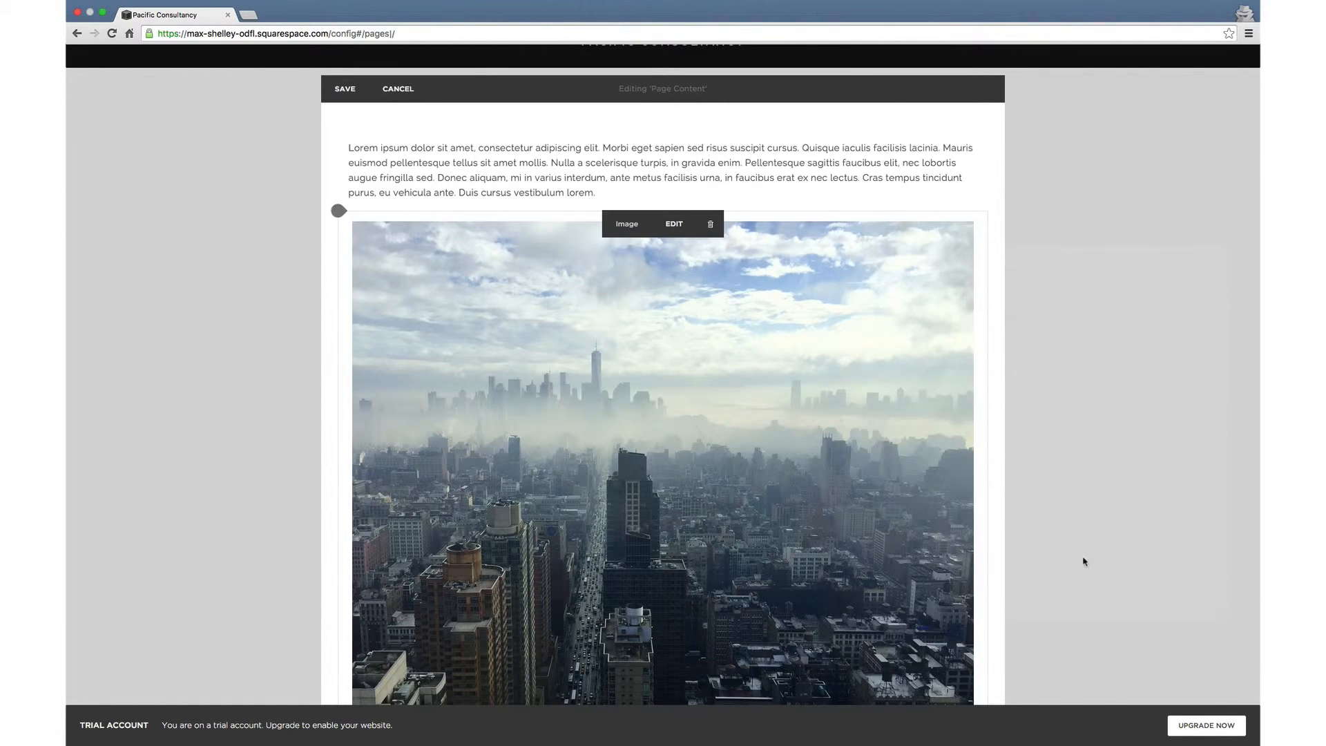
Move the image block to the right of the paragraph so text and image form two columns
{"action": "scroll", "coordinate": [651, 429], "scroll_direction": "down", "scroll_amount": 5}
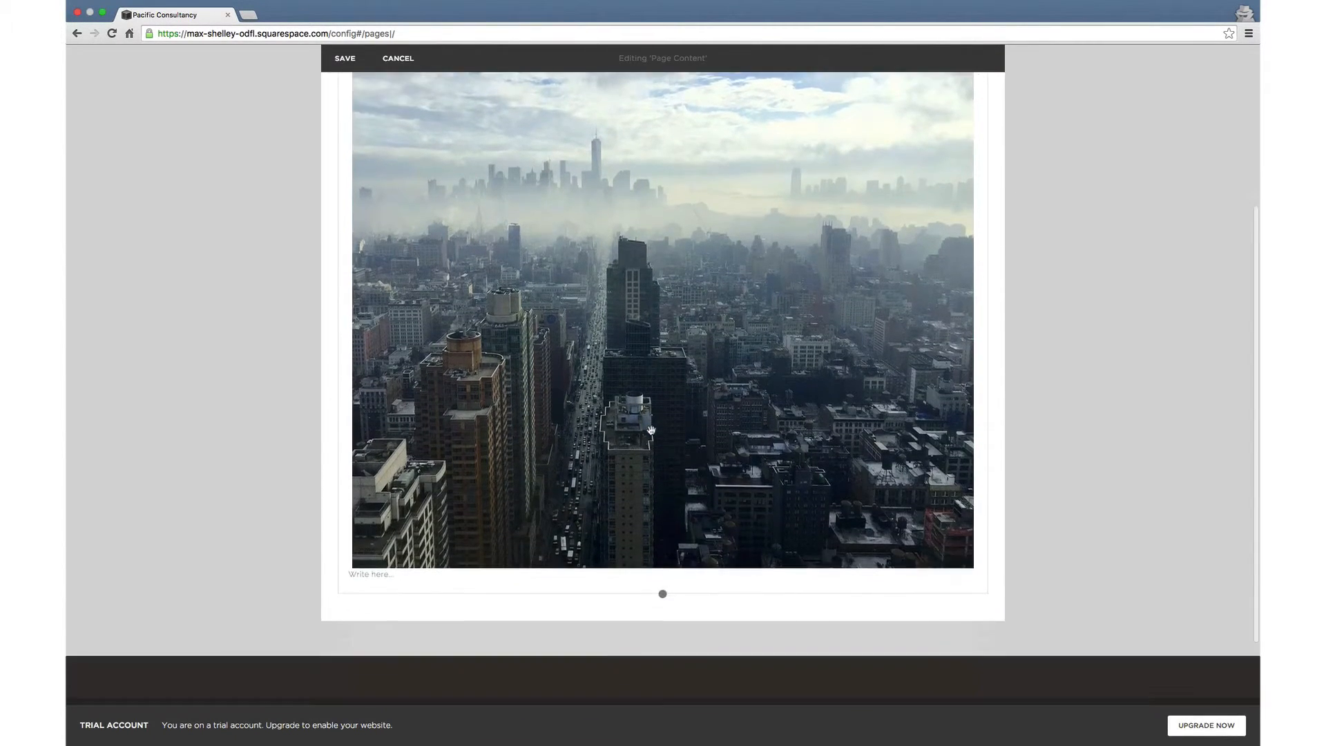
{"action": "scroll", "coordinate": [651, 428], "scroll_direction": "up", "scroll_amount": 5}
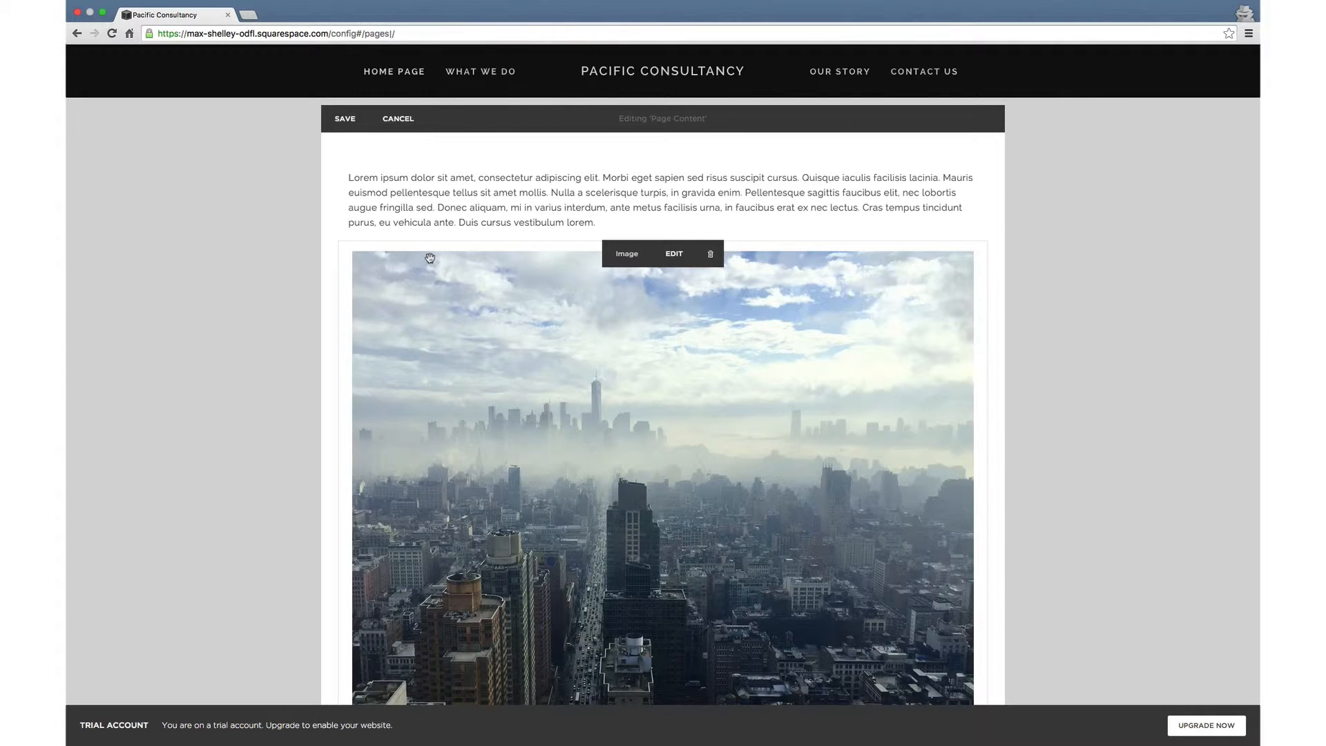
{"action": "left_click_drag", "start_coordinate": [429, 258], "coordinate": [430, 260]}
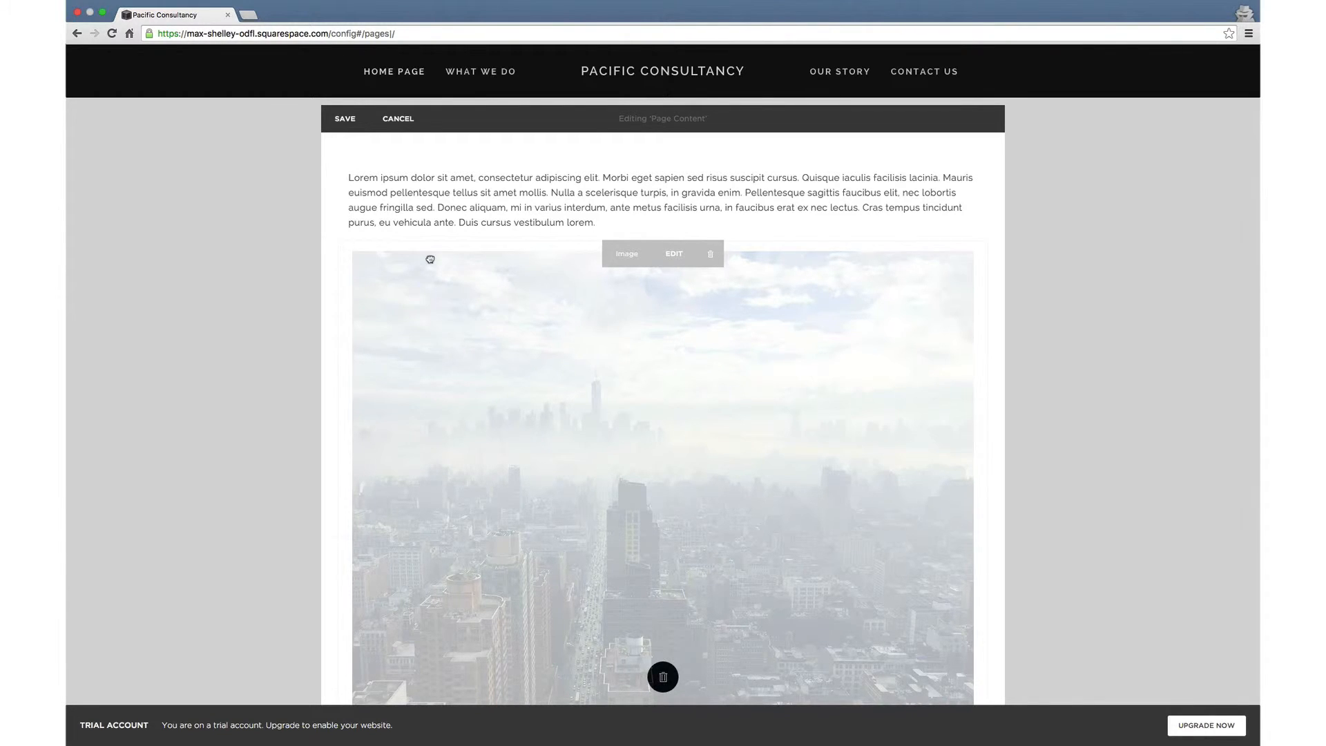
{"action": "left_click_drag", "start_coordinate": [430, 259], "coordinate": [986, 231]}
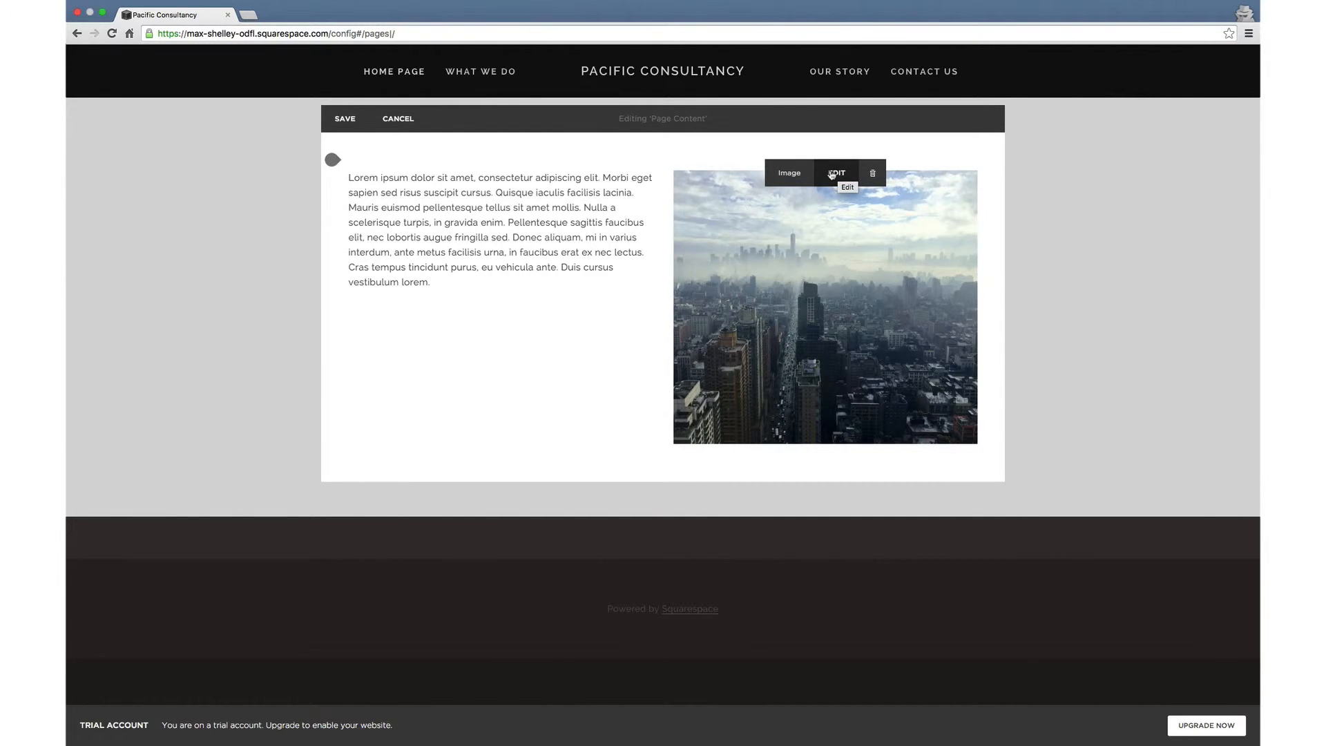
Crop the city image to a wide strip about half its height and move its focal point up into the sky
{"action": "left_click", "coordinate": [838, 176]}
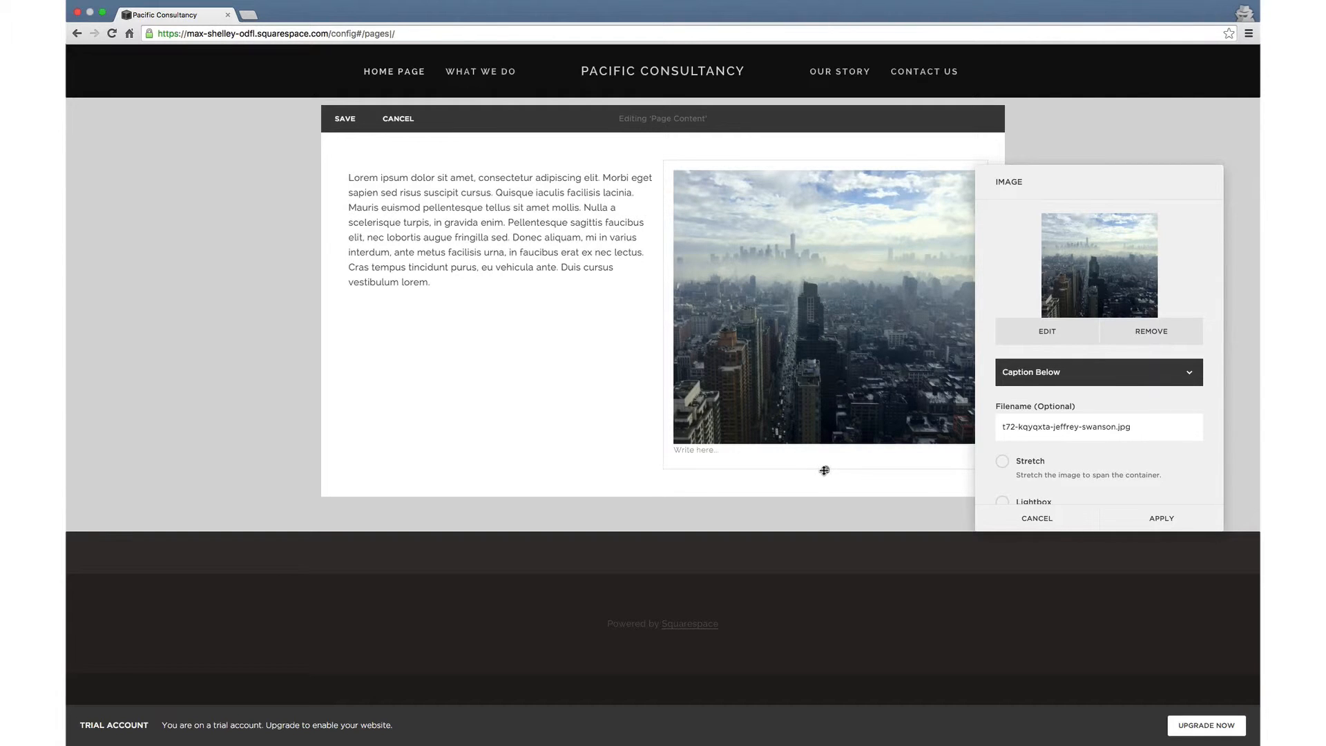
{"action": "left_click_drag", "start_coordinate": [825, 470], "coordinate": [815, 323]}
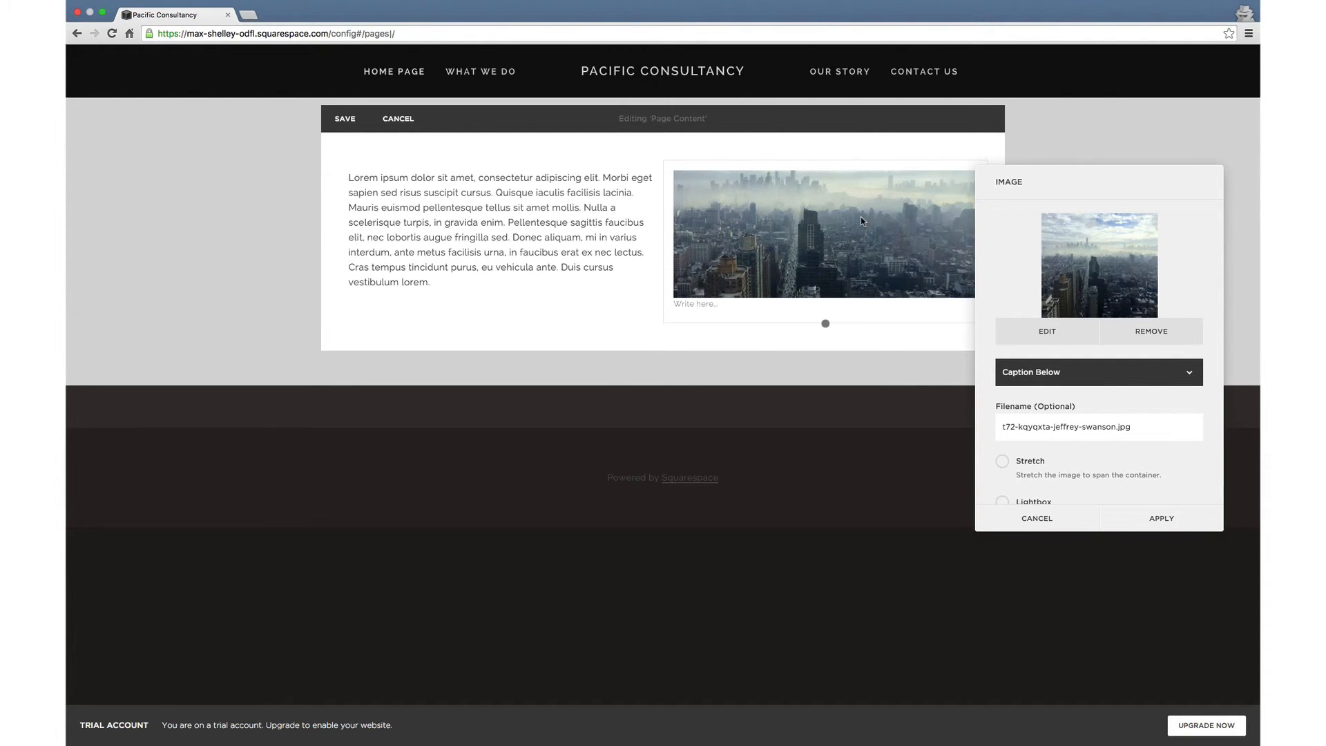
{"action": "mouse_move", "coordinate": [1070, 256]}
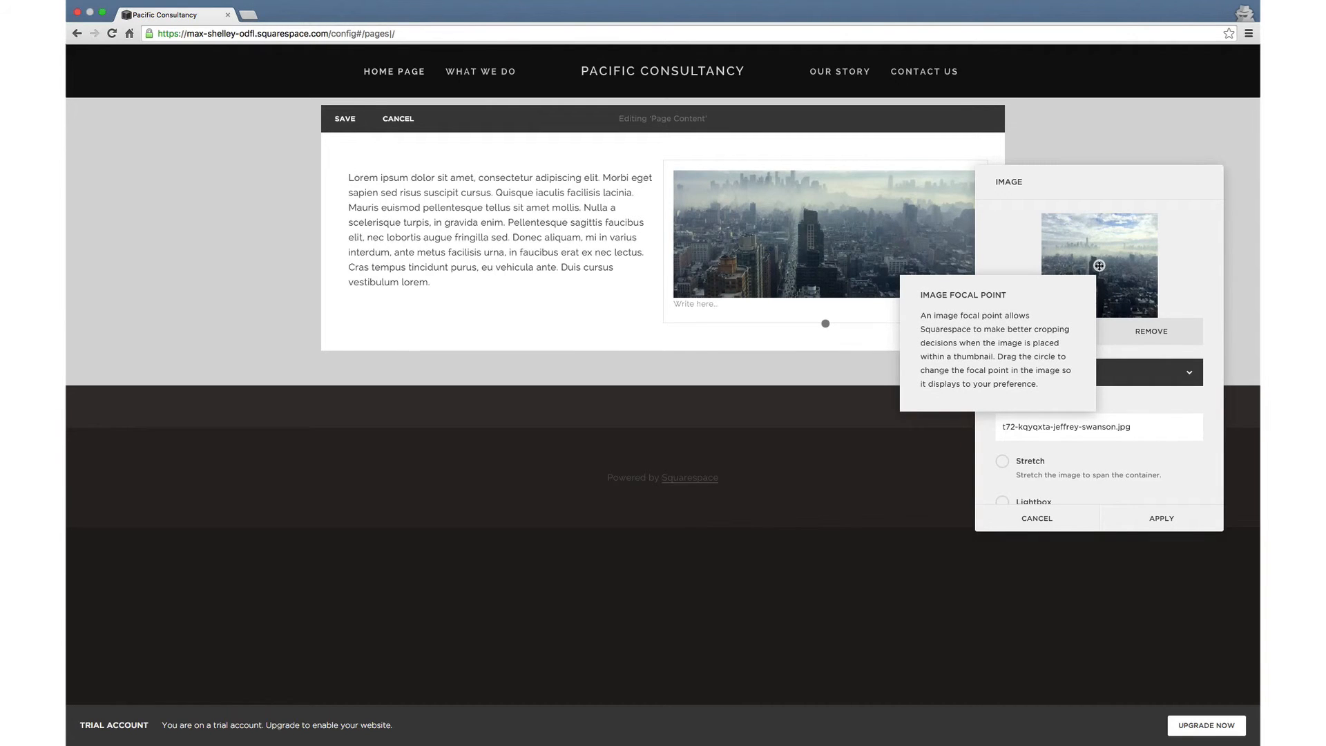
{"action": "left_click_drag", "start_coordinate": [1099, 266], "coordinate": [1096, 226]}
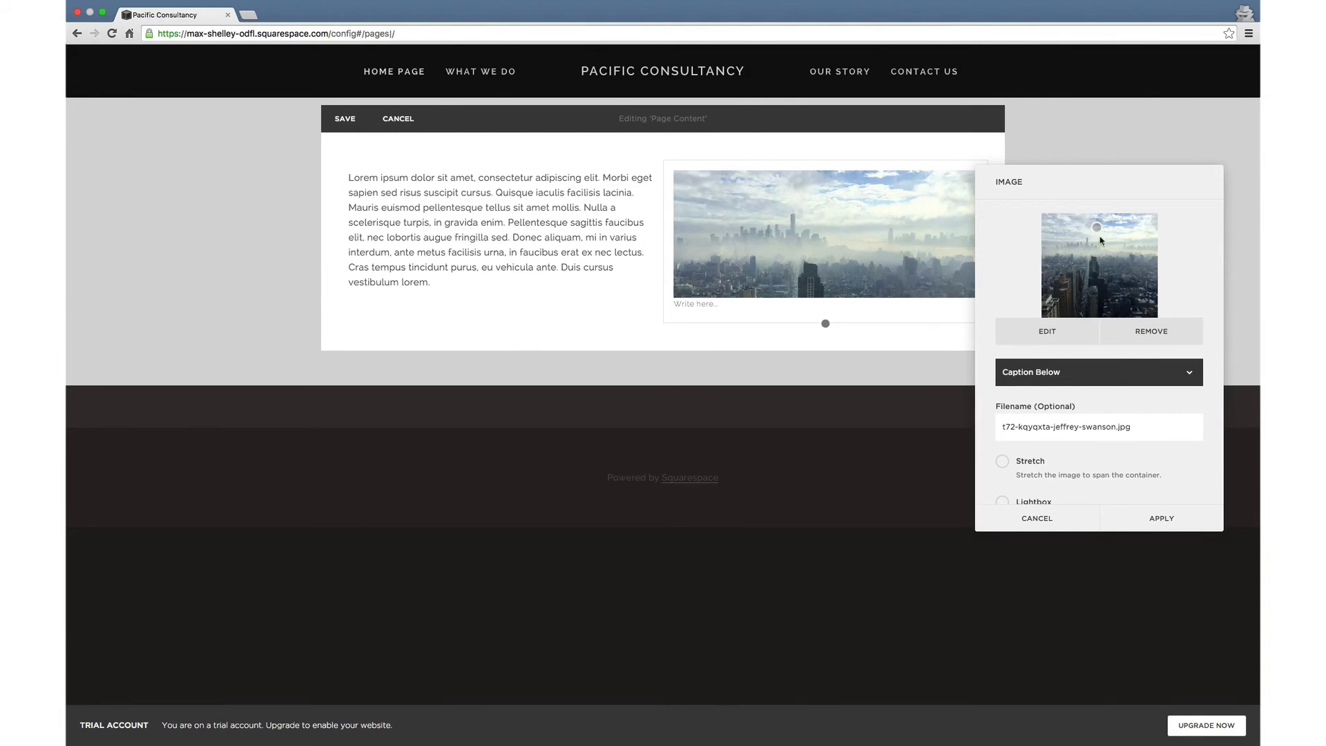
Apply the image block's changes and save the Home Page content
{"action": "scroll", "coordinate": [1092, 321], "scroll_direction": "down", "scroll_amount": 1}
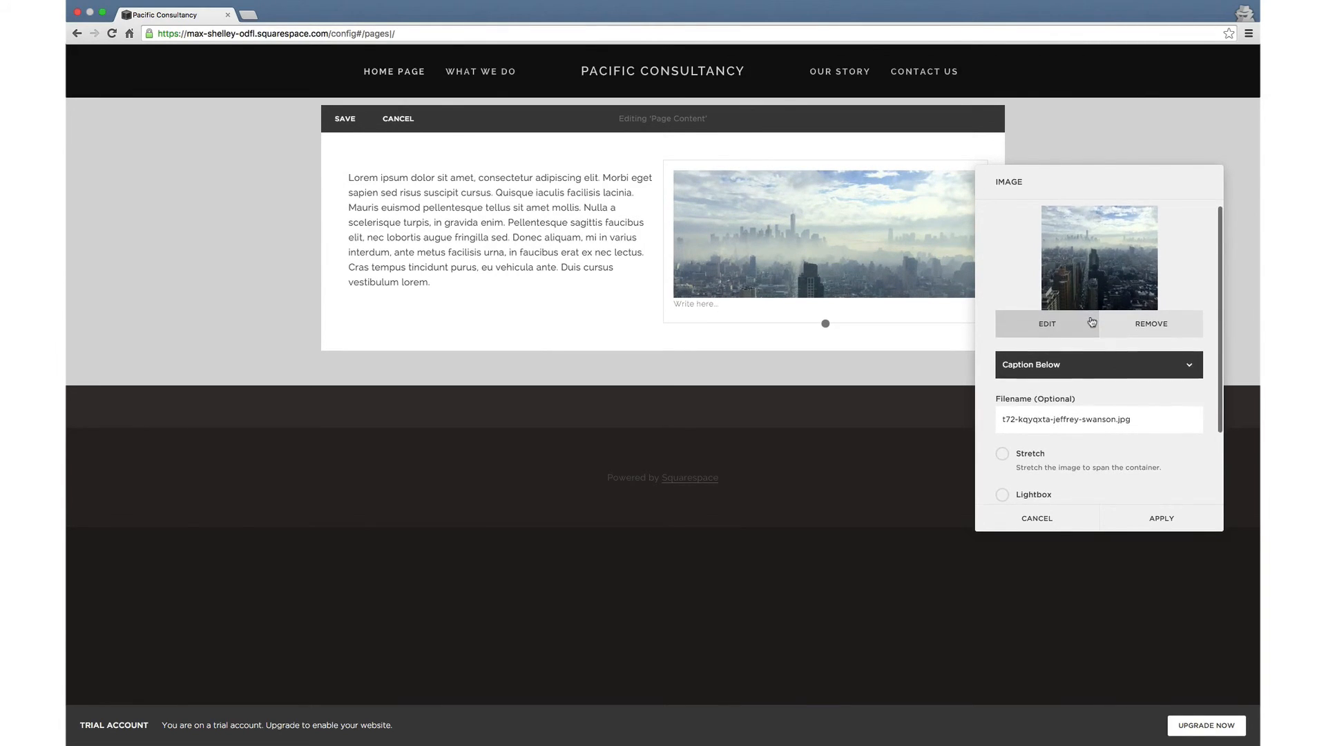
{"action": "scroll", "coordinate": [1091, 319], "scroll_direction": "down", "scroll_amount": 3}
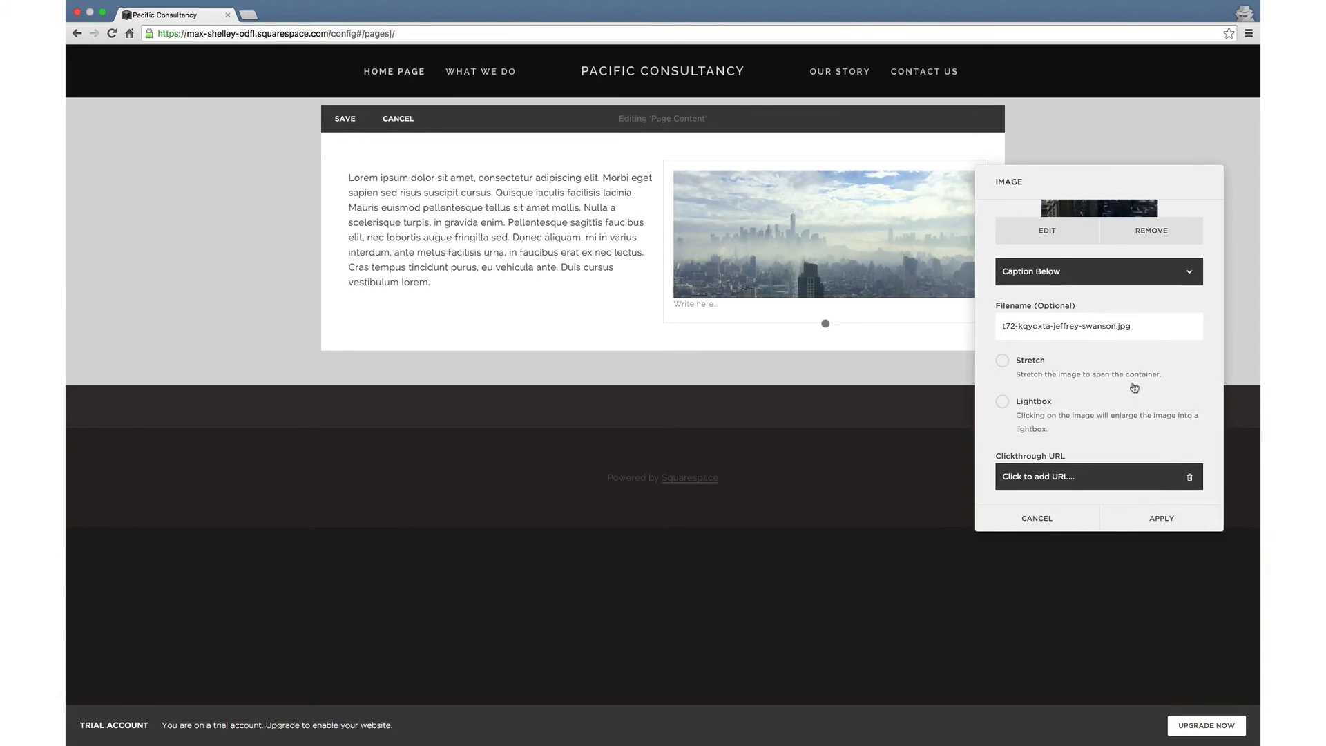
{"action": "left_click", "coordinate": [1176, 520]}
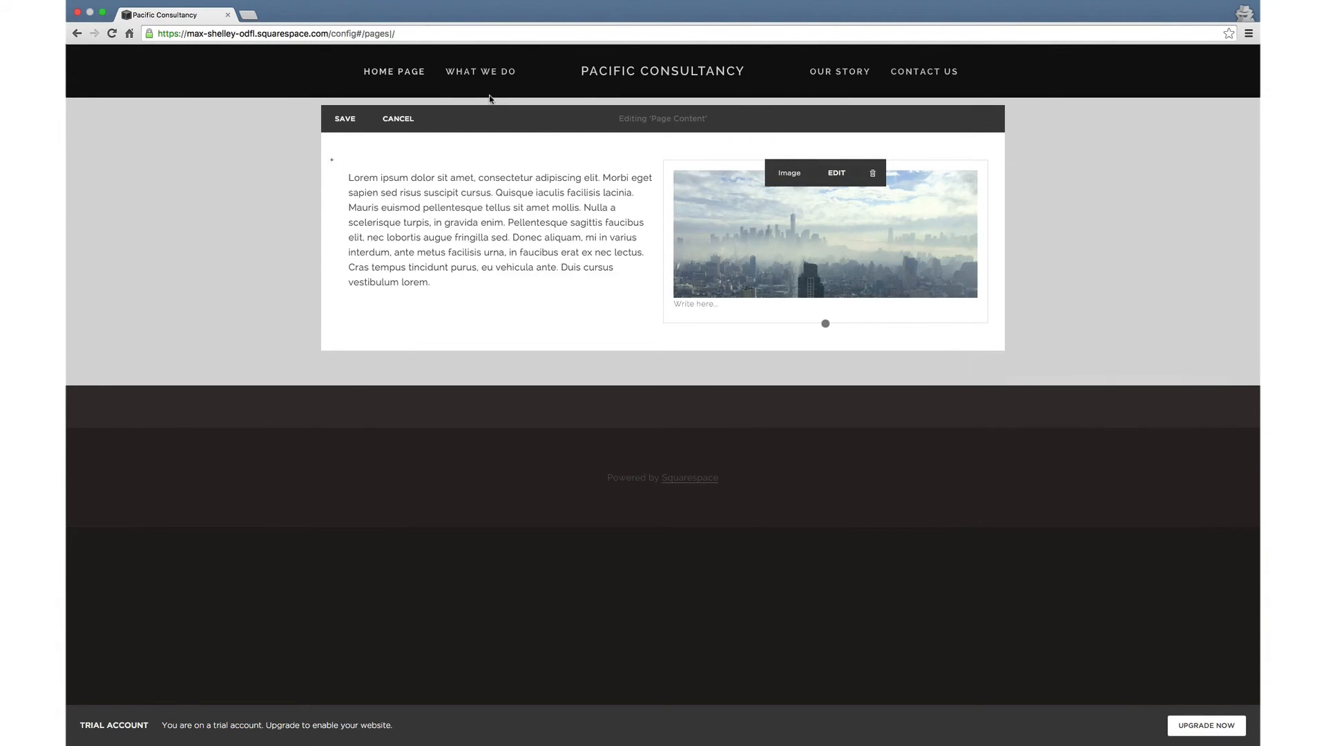
{"action": "left_click", "coordinate": [350, 124]}
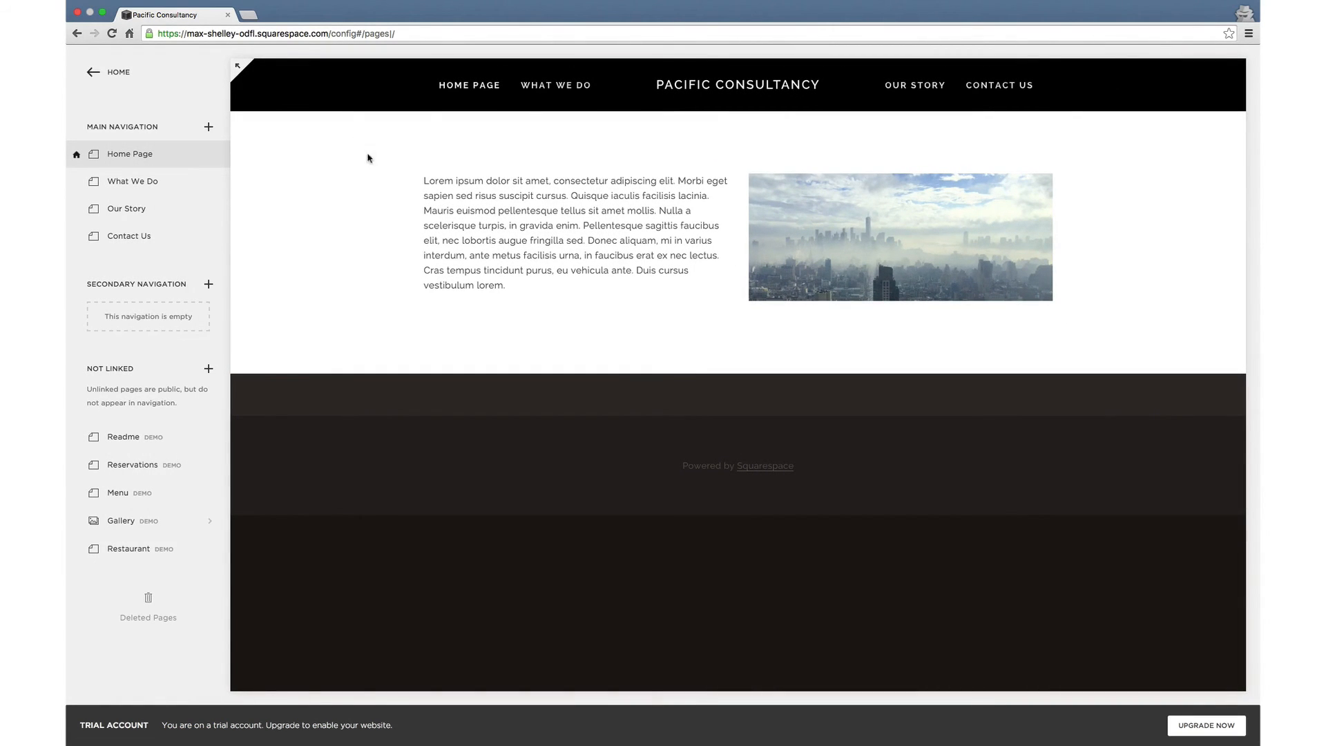
{"action": "mouse_move", "coordinate": [490, 181]}
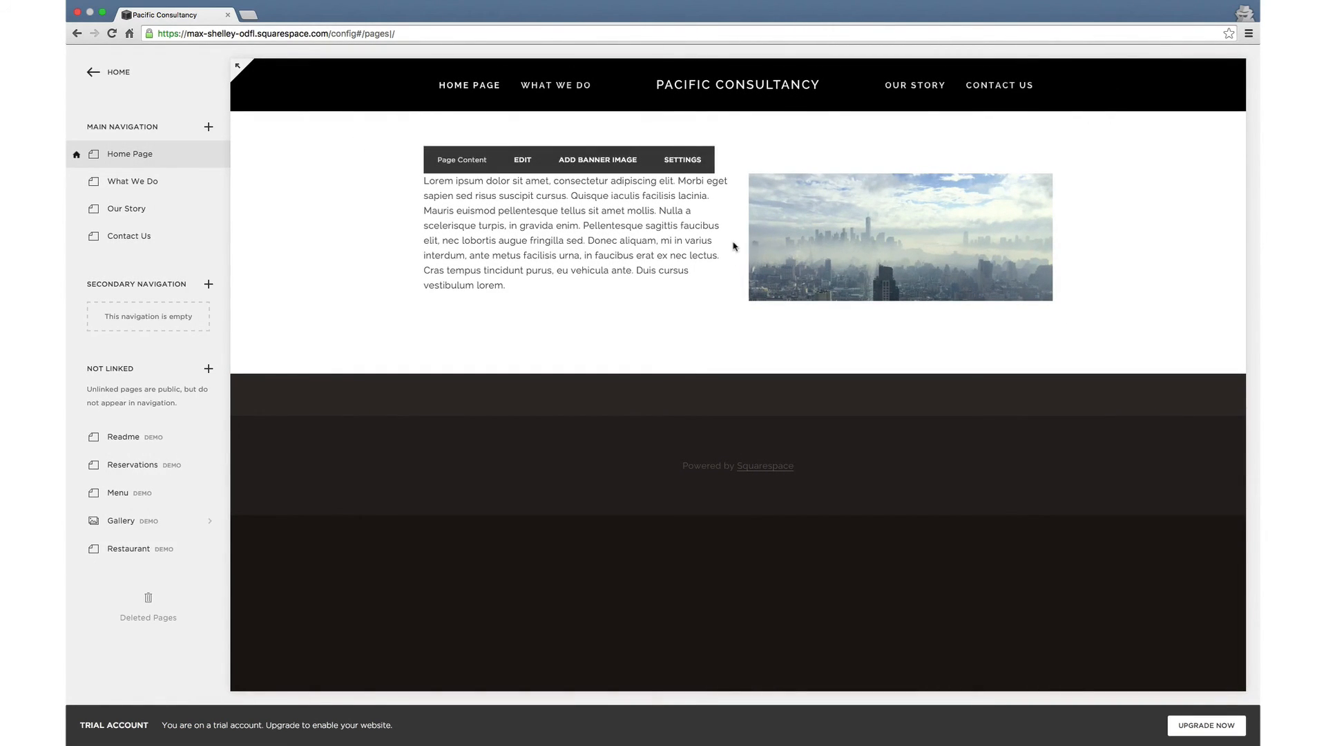